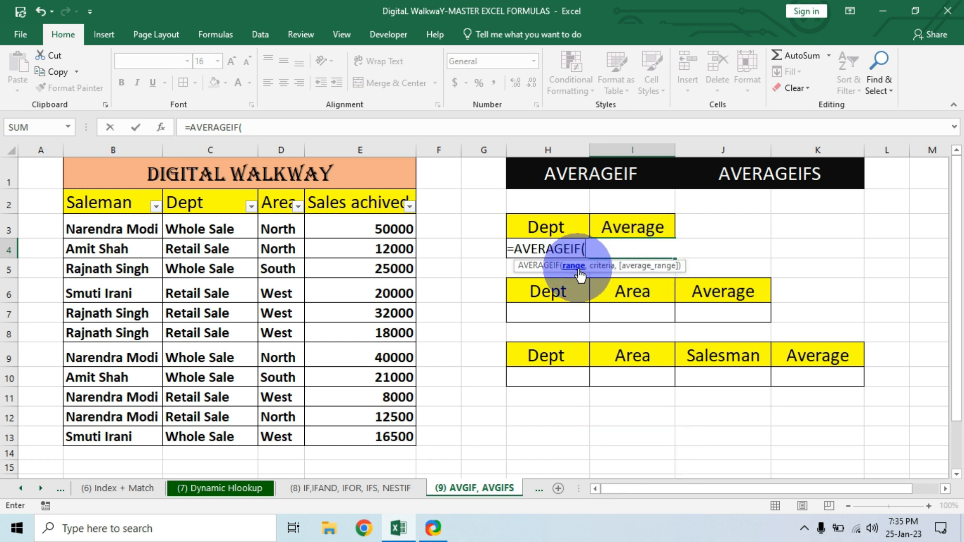
# Complete the AVERAGEIF formula in I4 with range C3:C13, criteria cell H4 and average range E3:E13.
pyautogui.moveTo(220, 226); pyautogui.dragTo(244, 437)
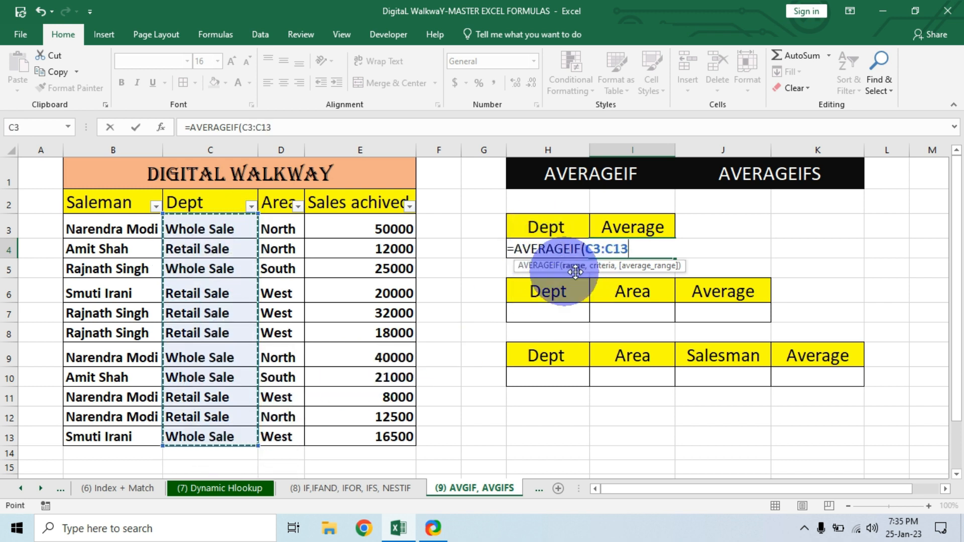
pyautogui.write(',')
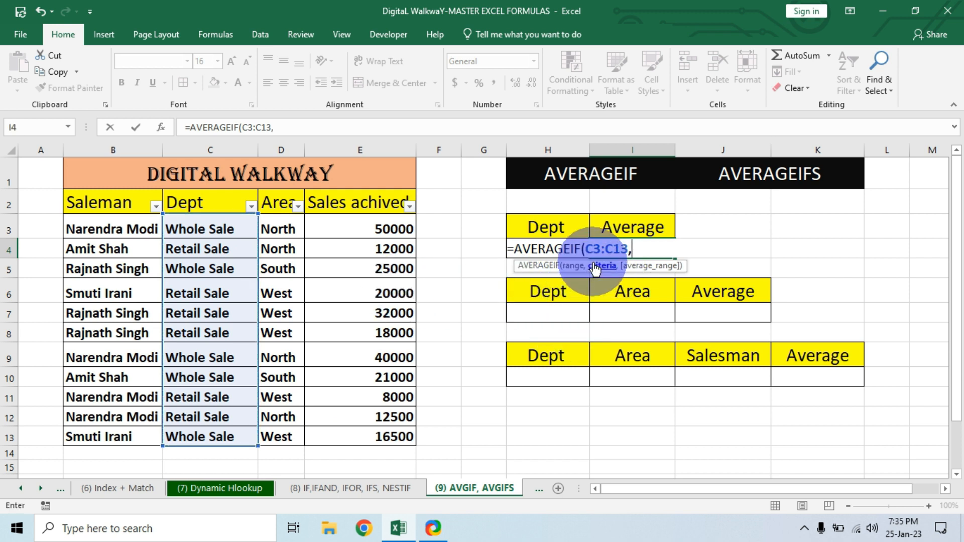
pyautogui.click(580, 275)
pyautogui.press('Up')
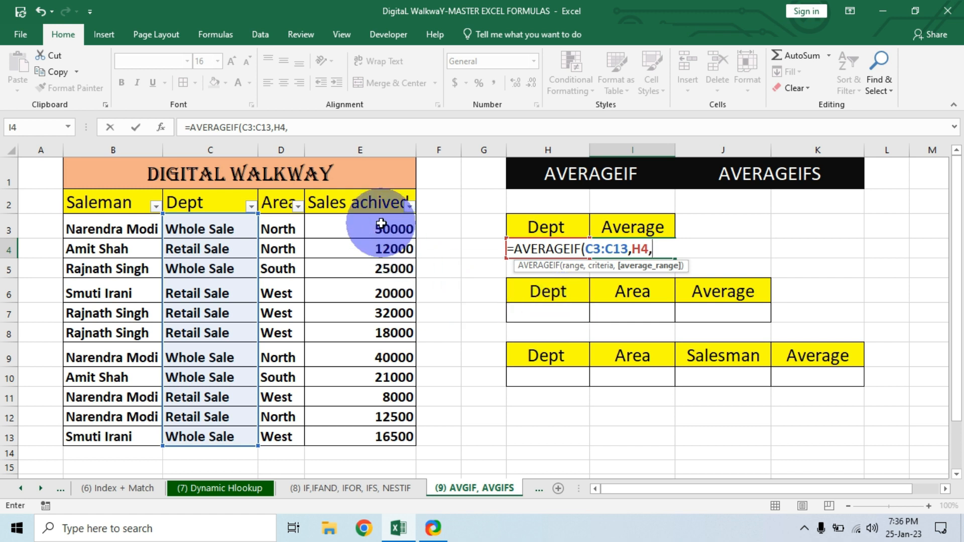
pyautogui.moveTo(382, 224); pyautogui.dragTo(368, 446)
pyautogui.write(')')
pyautogui.press('Return')
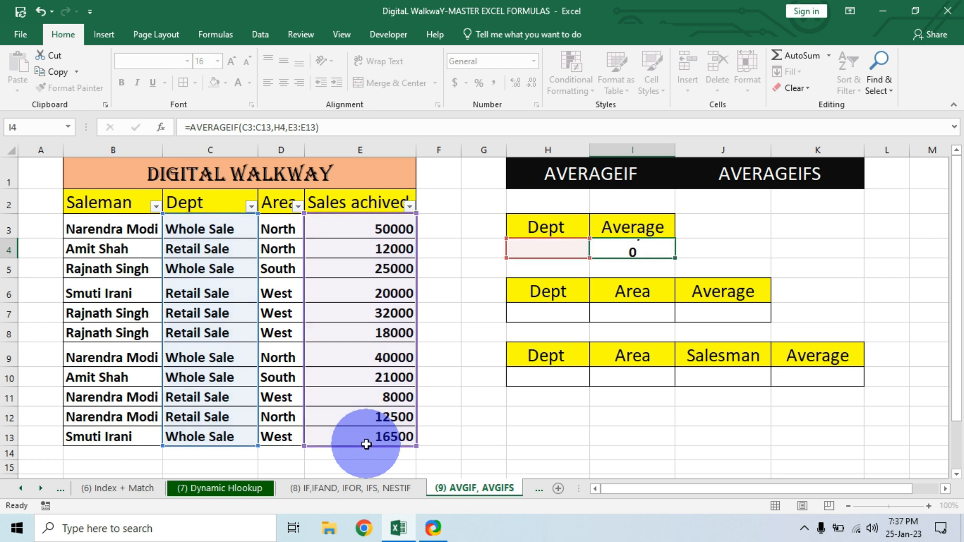
pyautogui.click(638, 249)
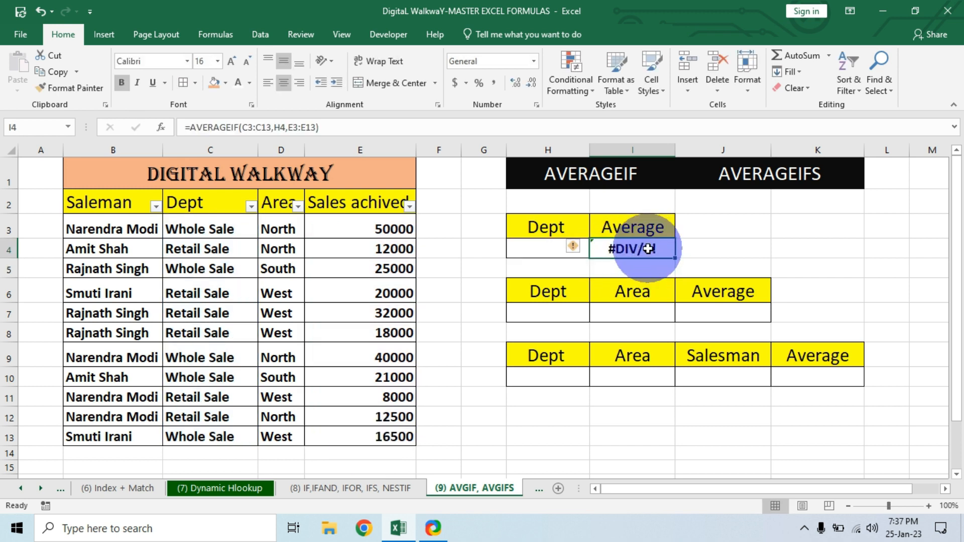
# Enter "whole sale" as the department criterion in H4 and select the average result in I4.
pyautogui.click(532, 246)
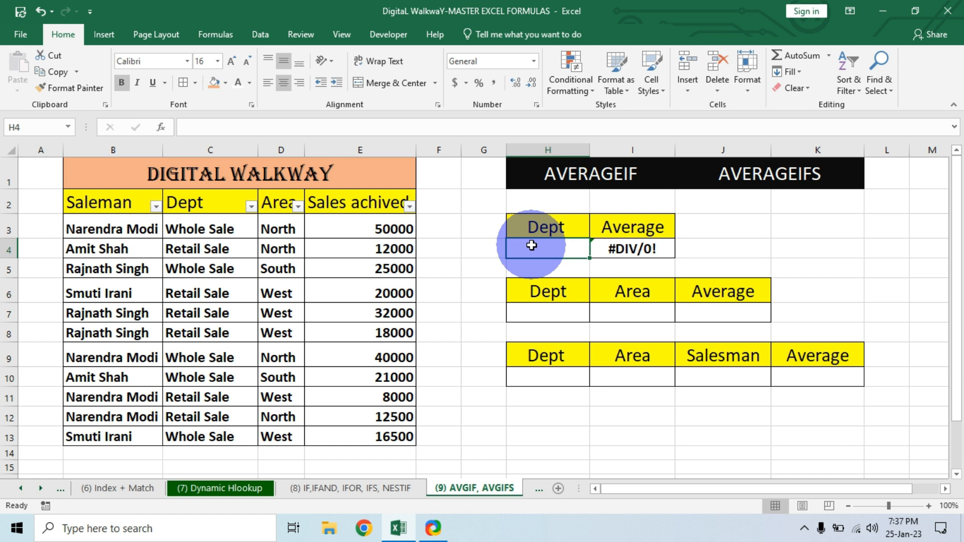
pyautogui.write('whole sale')
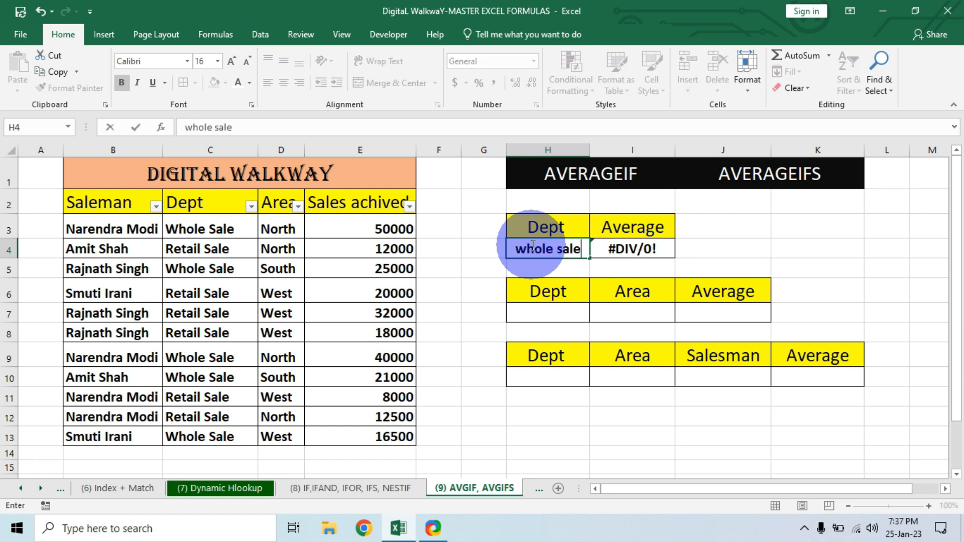
pyautogui.press('Tab')
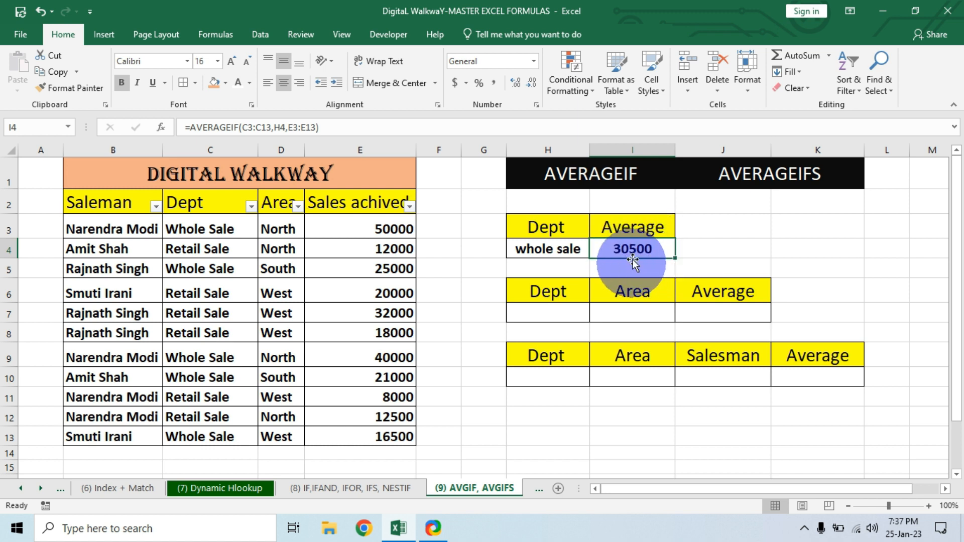
pyautogui.click(646, 249)
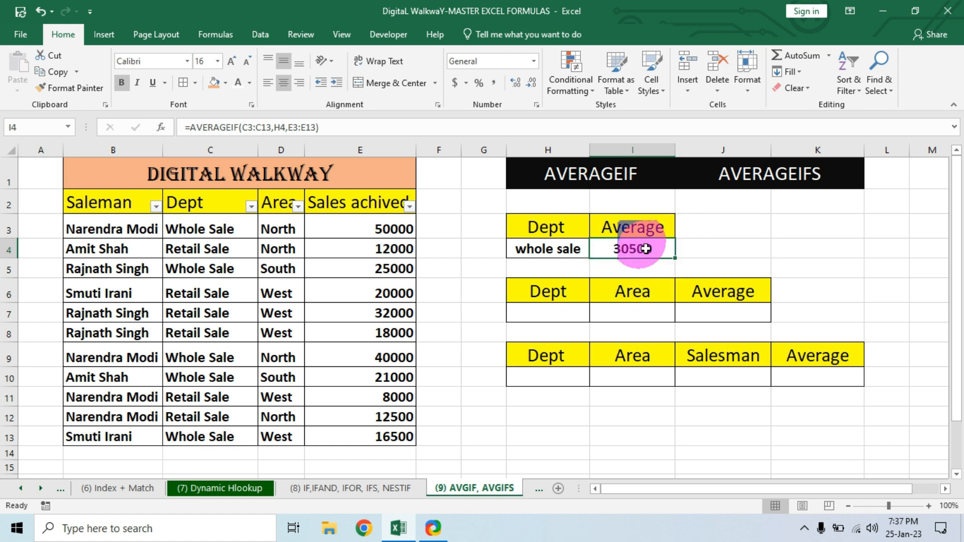
# Filter the Dept column to Whole Sale and select the visible sales values to check their average.
pyautogui.click(251, 206)
pyautogui.click(117, 367)
pyautogui.click(167, 475)
pyautogui.moveTo(385, 230); pyautogui.dragTo(400, 311)
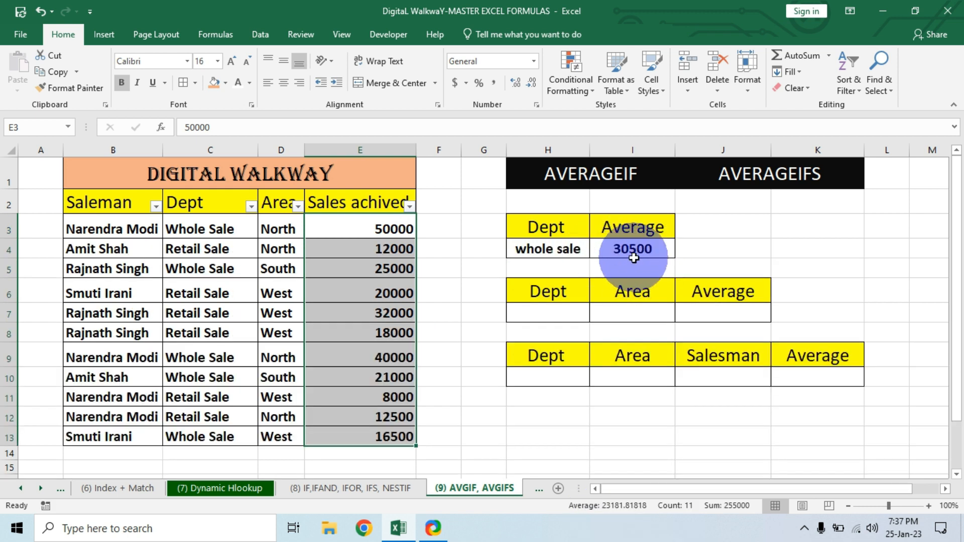
# Change the department criterion in H4 to "retail sale".
pyautogui.click(575, 250)
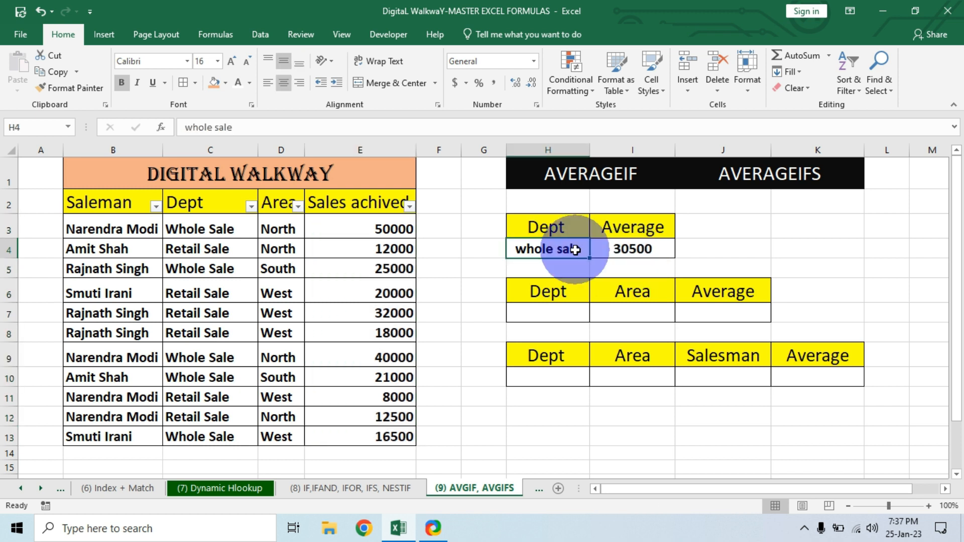
pyautogui.write('retail sale')
pyautogui.click(598, 252)
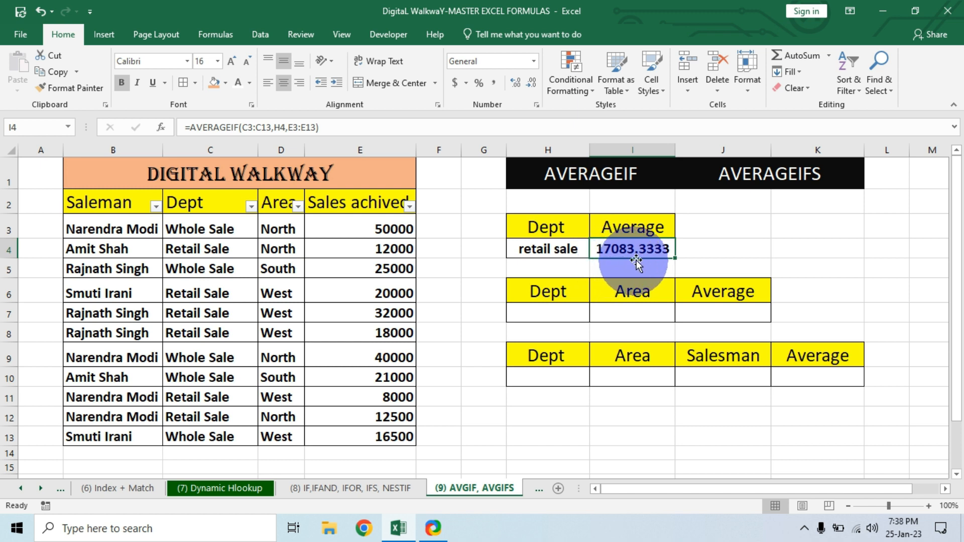
# Filter the Dept column to Retail Sale only and select the visible sales values to check their average.
pyautogui.click(250, 206)
pyautogui.click(109, 344)
pyautogui.click(122, 355)
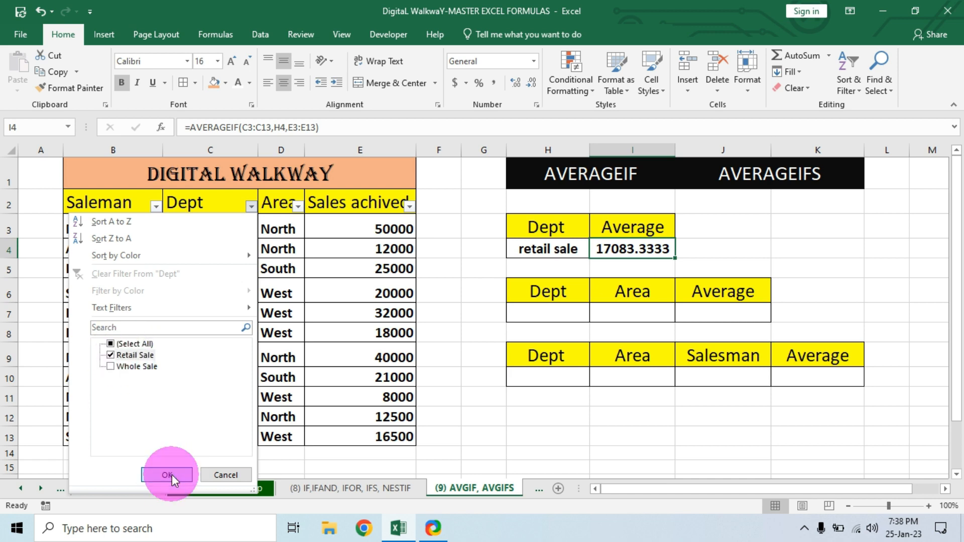
pyautogui.click(172, 475)
pyautogui.moveTo(359, 224); pyautogui.dragTo(360, 328)
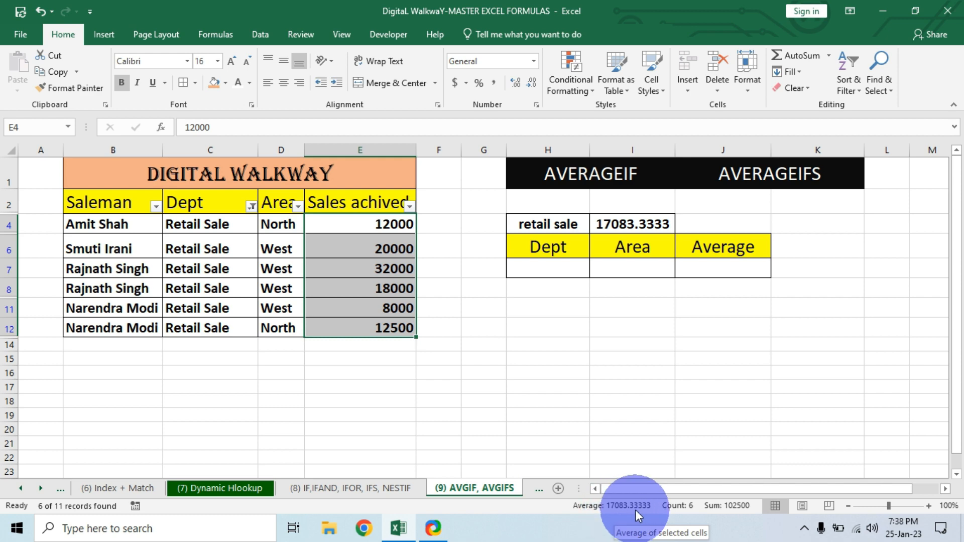
# Show all departments in the sales table again by reselecting every Dept filter value.
pyautogui.click(252, 207)
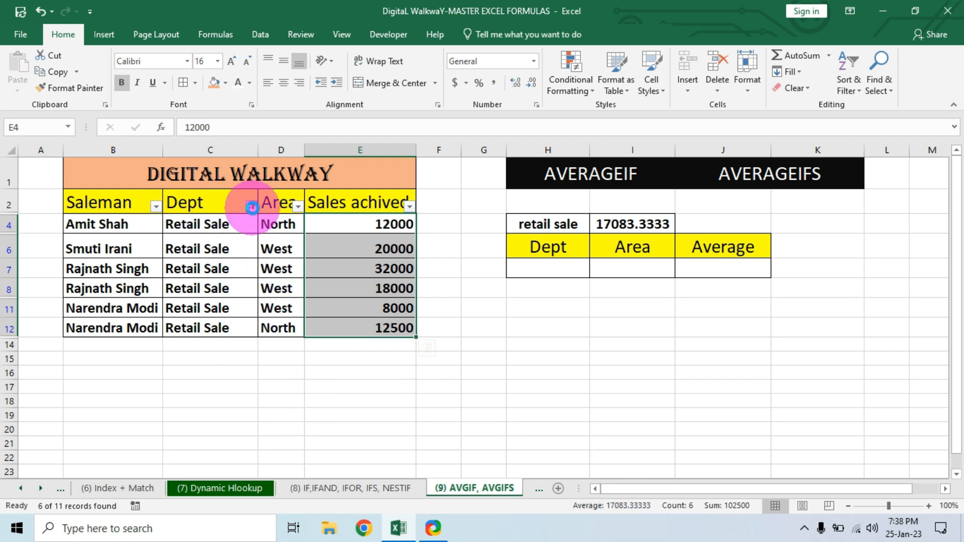
pyautogui.click(151, 344)
pyautogui.click(161, 475)
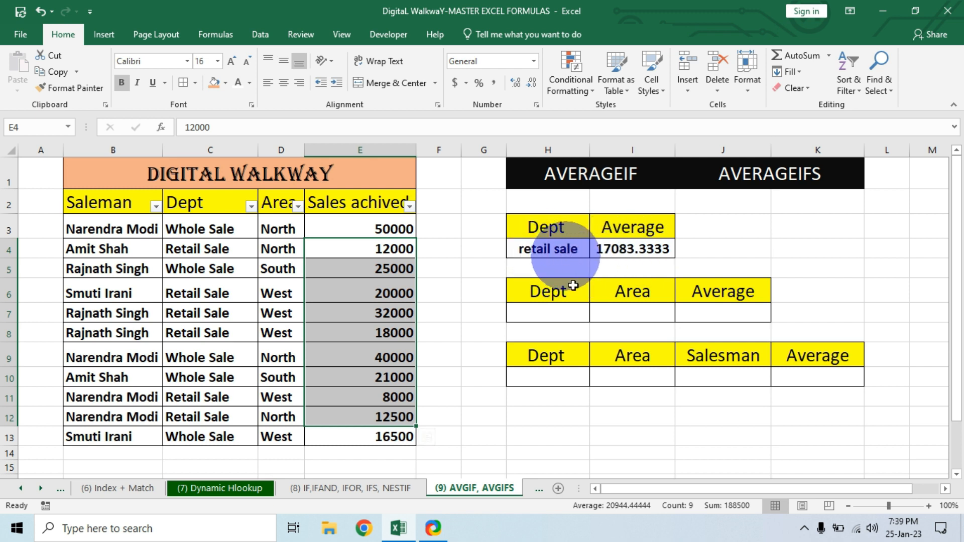
# Start an AVERAGEIFS formula in J7 with the sales values E3:E13 as the average range.
pyautogui.click(713, 314)
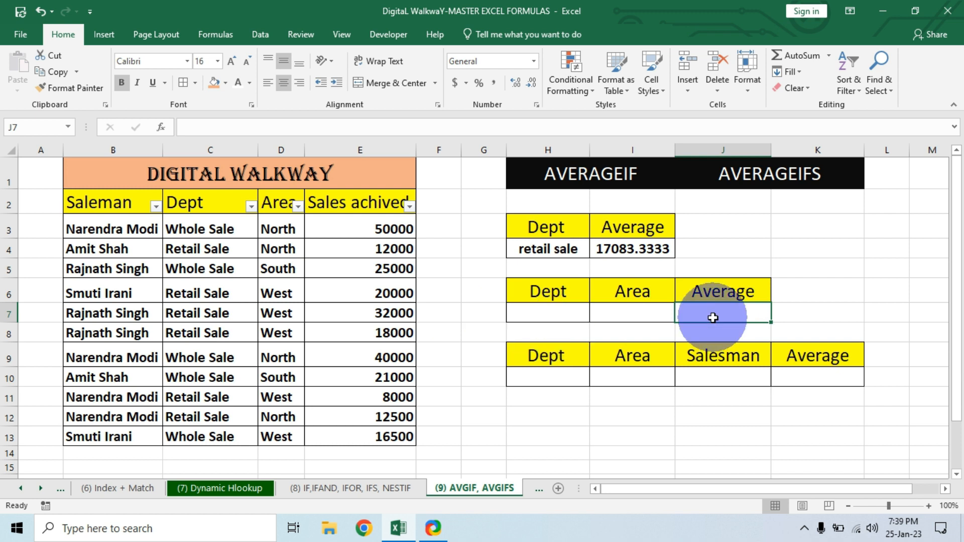
pyautogui.write('=')
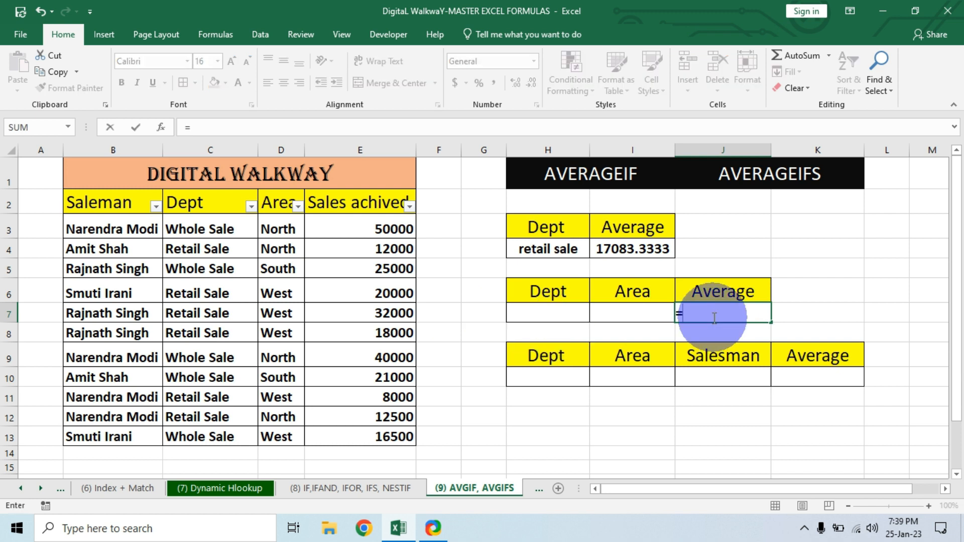
pyautogui.write('avera')
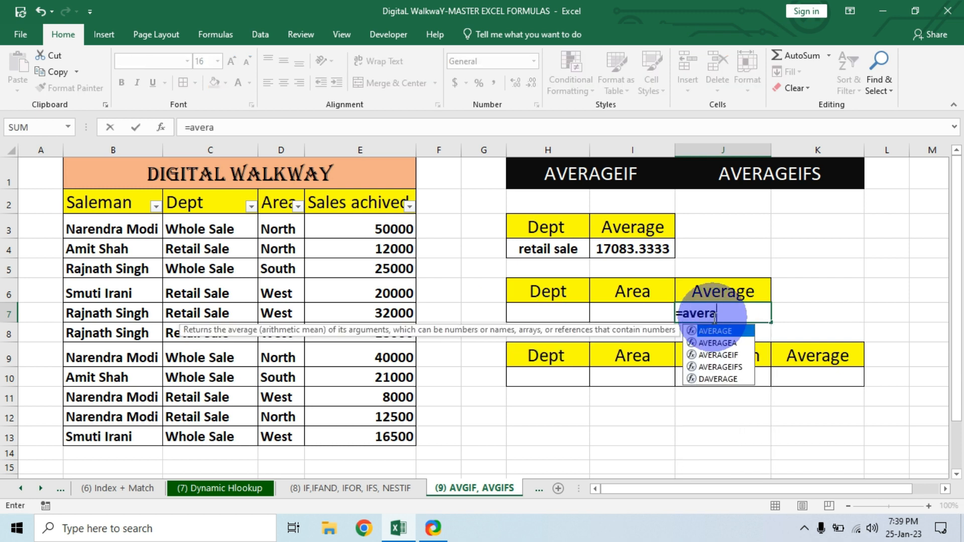
pyautogui.press('Down')
pyautogui.press('Down')
pyautogui.press('Down')
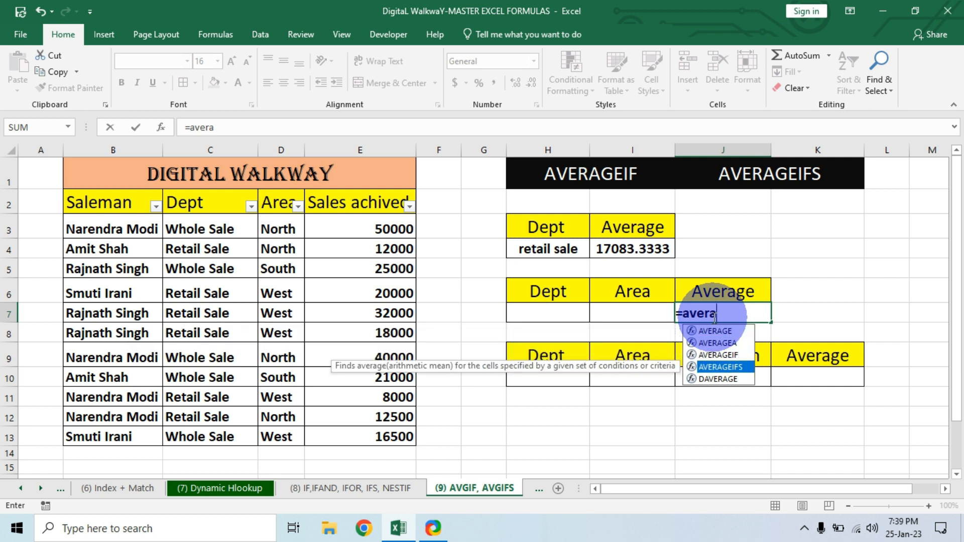
pyautogui.press('Tab')
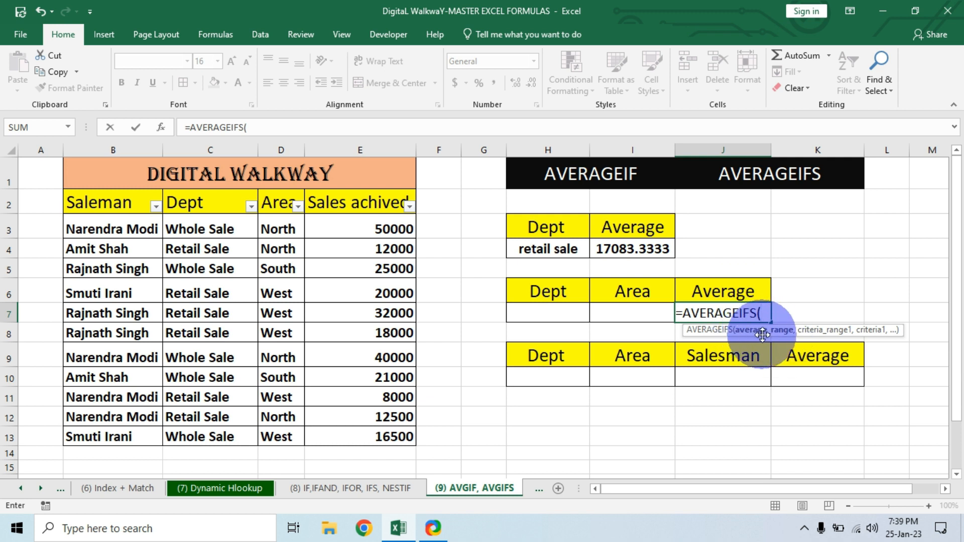
pyautogui.moveTo(388, 226); pyautogui.dragTo(380, 440)
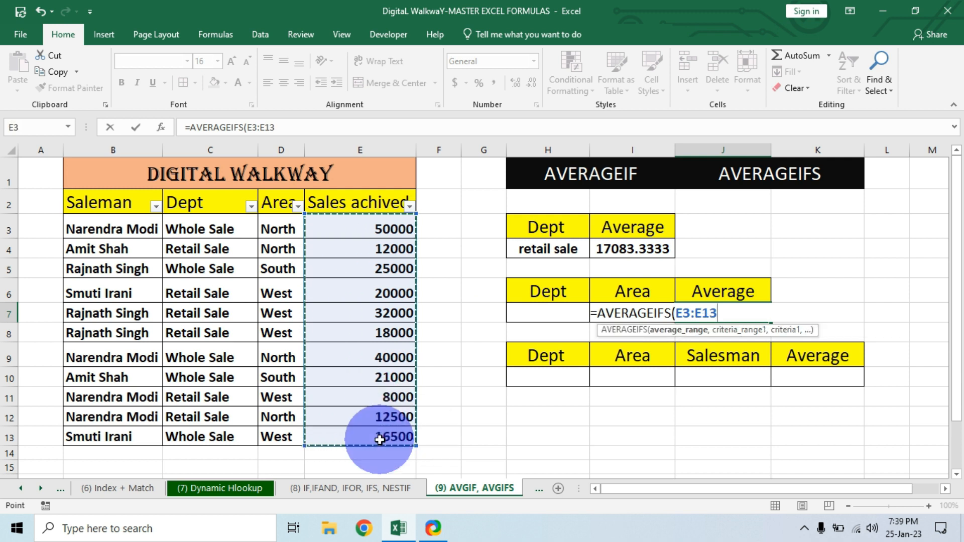
pyautogui.write(',')
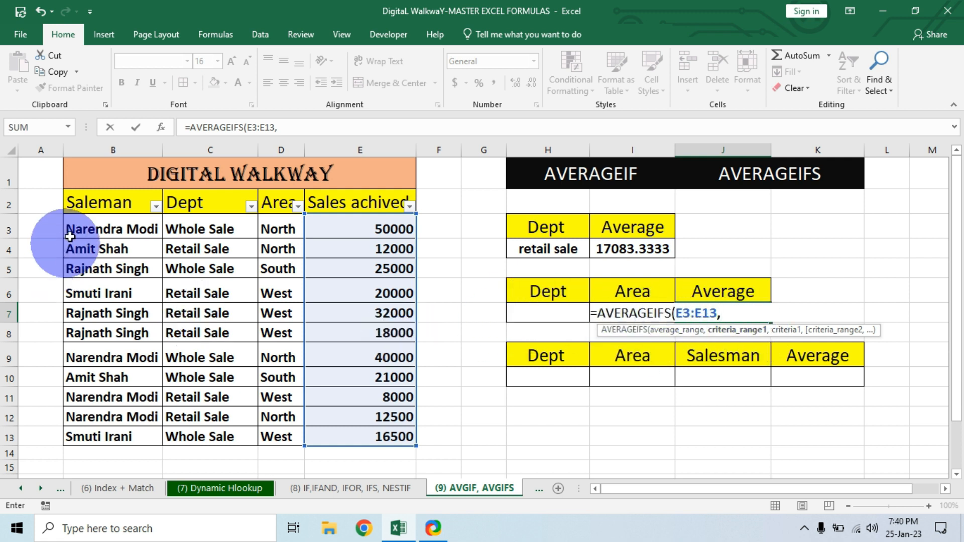
# Add the department condition to the AVERAGEIFS formula, using criteria range C3:C13 and criteria cell H7.
pyautogui.moveTo(201, 228); pyautogui.dragTo(206, 437)
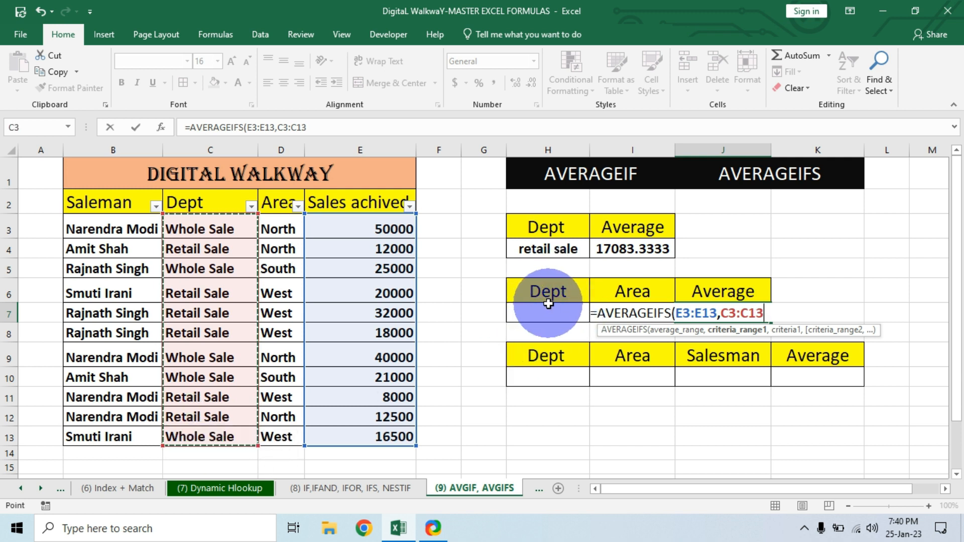
pyautogui.write(',')
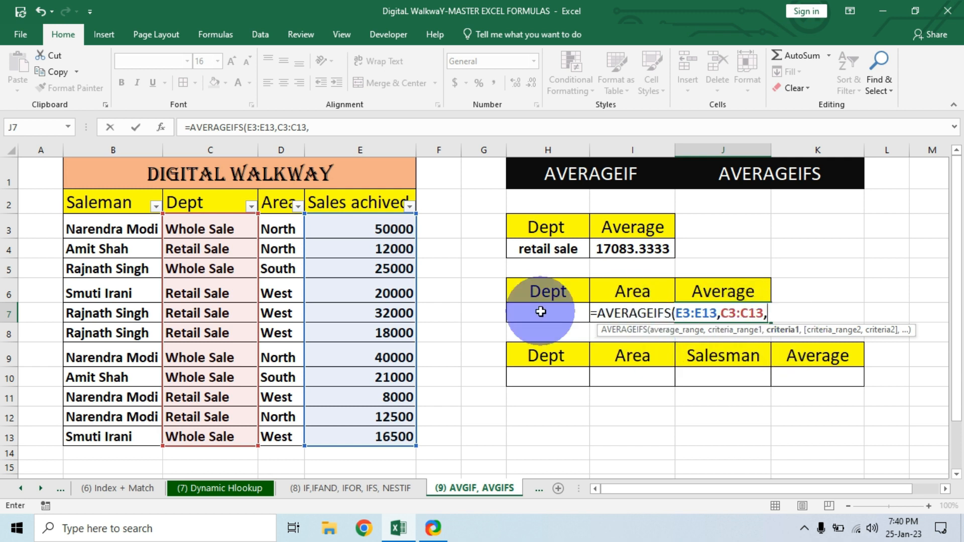
pyautogui.click(541, 312)
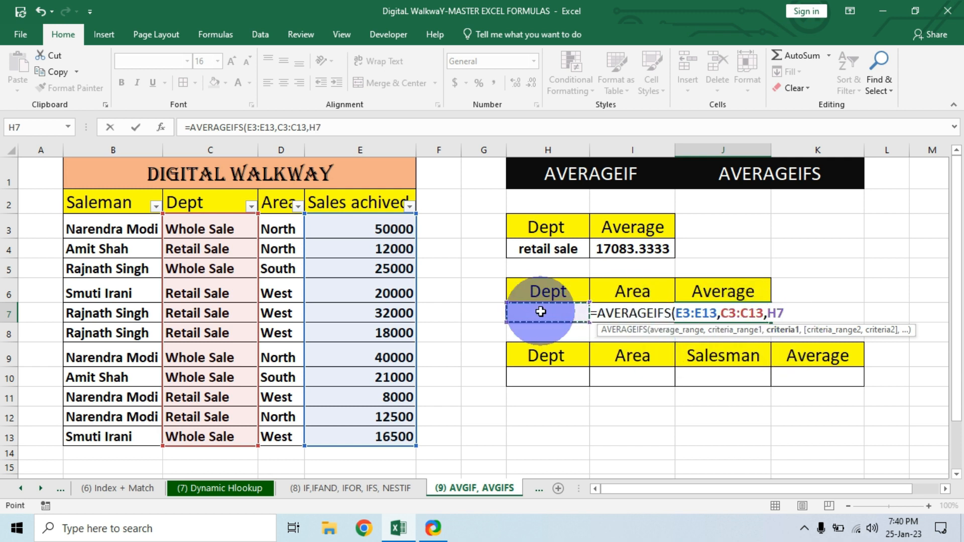
pyautogui.write(',')
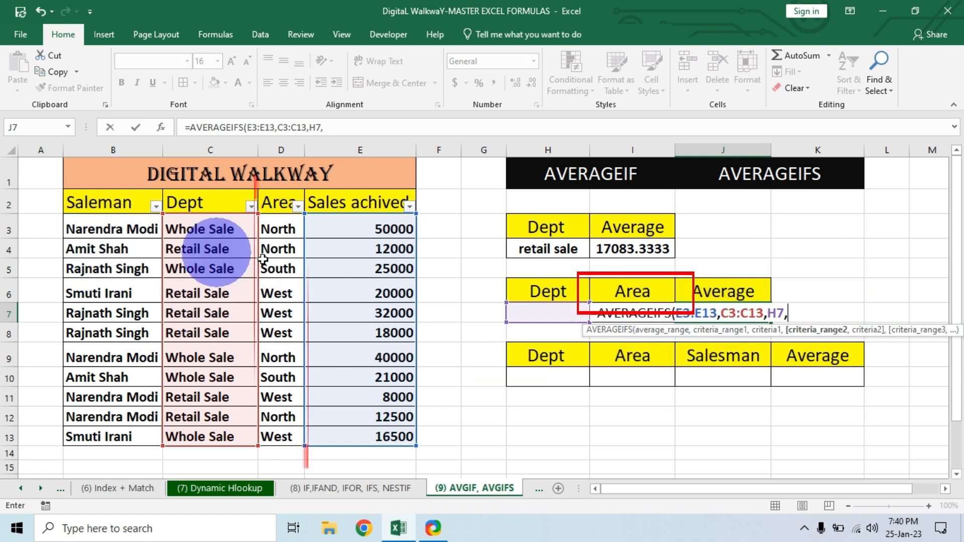
# Add the area condition with range D3:D13 and criteria cell I7, and complete the AVERAGEIFS formula.
pyautogui.moveTo(279, 229); pyautogui.dragTo(282, 438)
pyautogui.write(',')
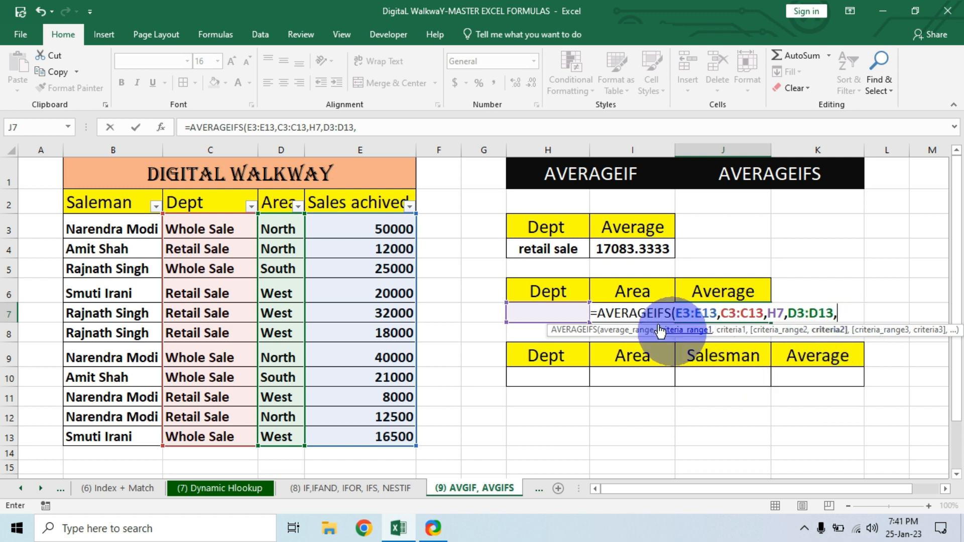
pyautogui.click(605, 341)
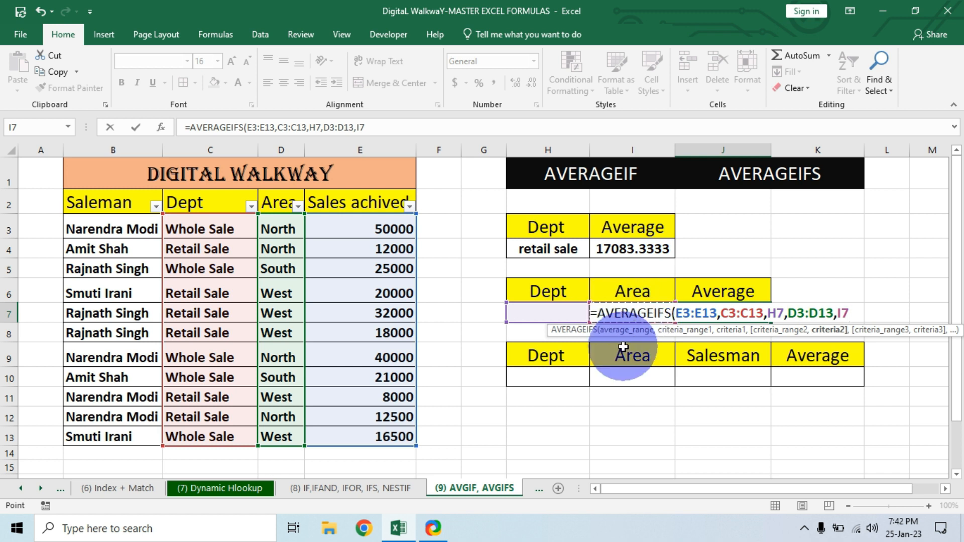
pyautogui.write(')')
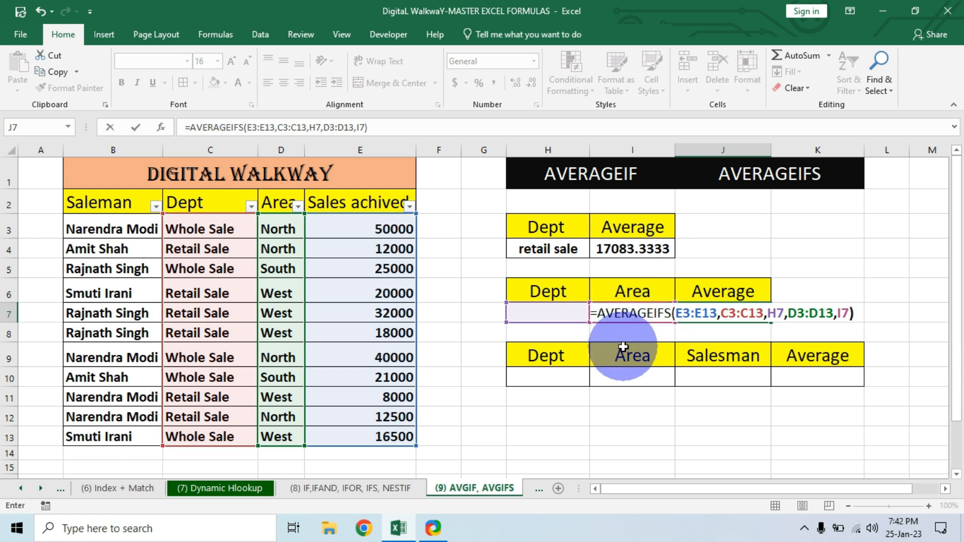
pyautogui.press('Return')
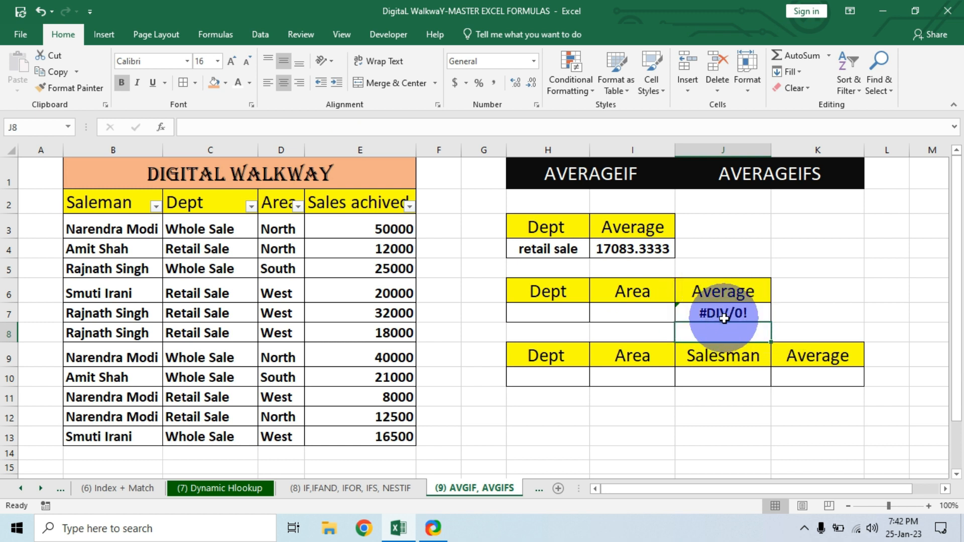
# Enter "whole sale" as the department criterion in H7.
pyautogui.click(548, 312)
pyautogui.click(631, 311)
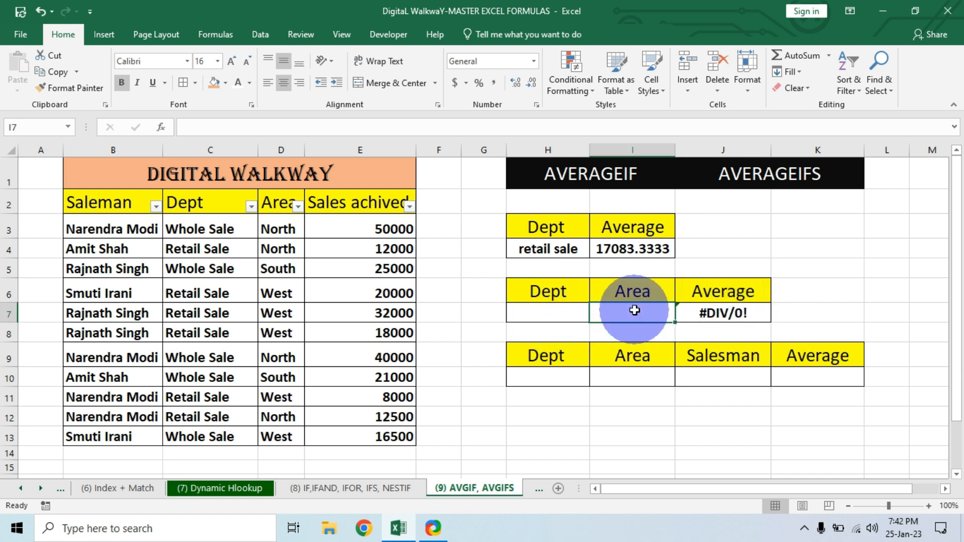
pyautogui.click(549, 311)
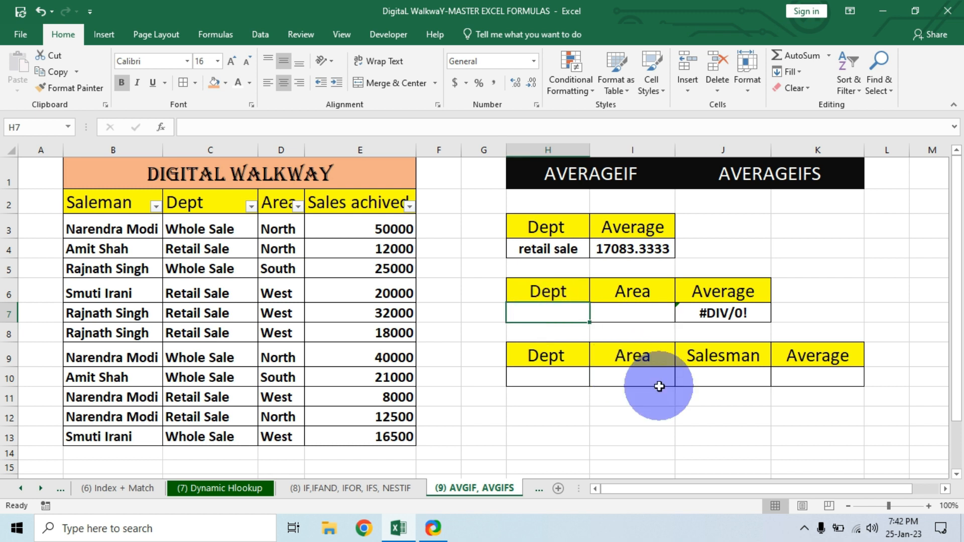
pyautogui.write('whole sale')
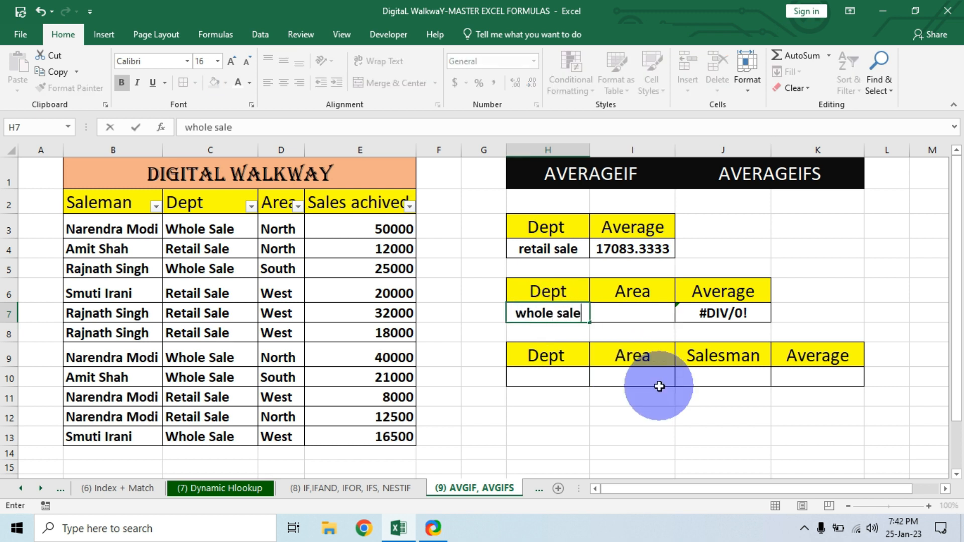
pyautogui.press('Tab')
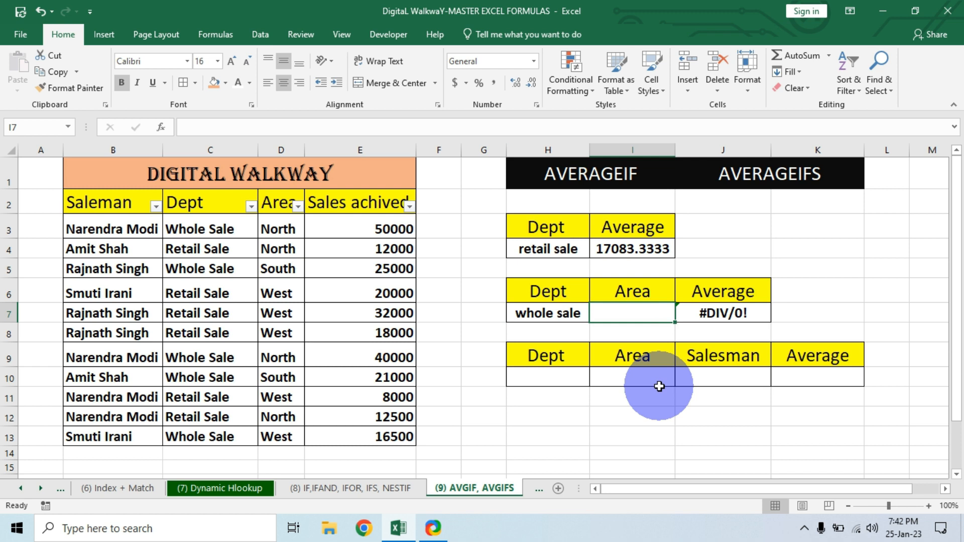
# Enter "north" as the area criterion in I7 and select the average in J7.
pyautogui.write('north')
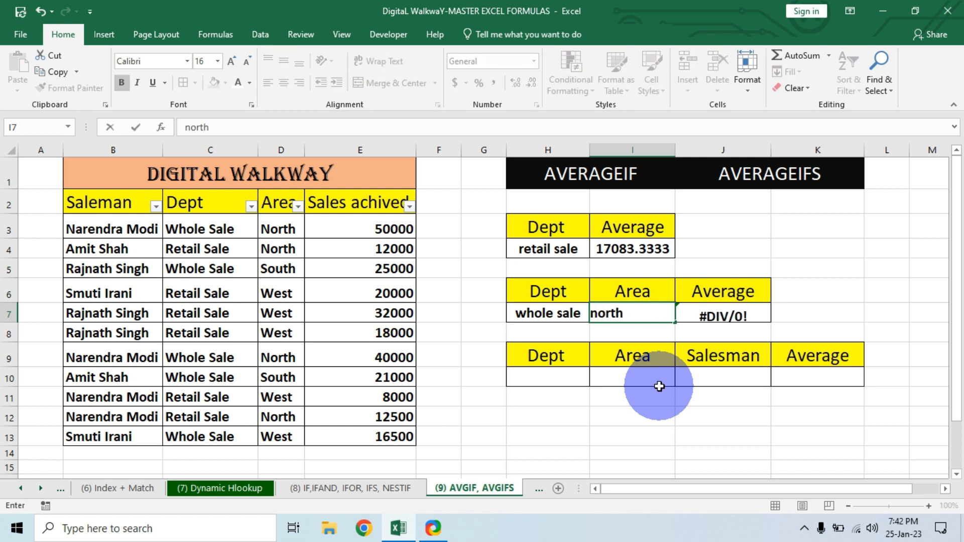
pyautogui.click(703, 313)
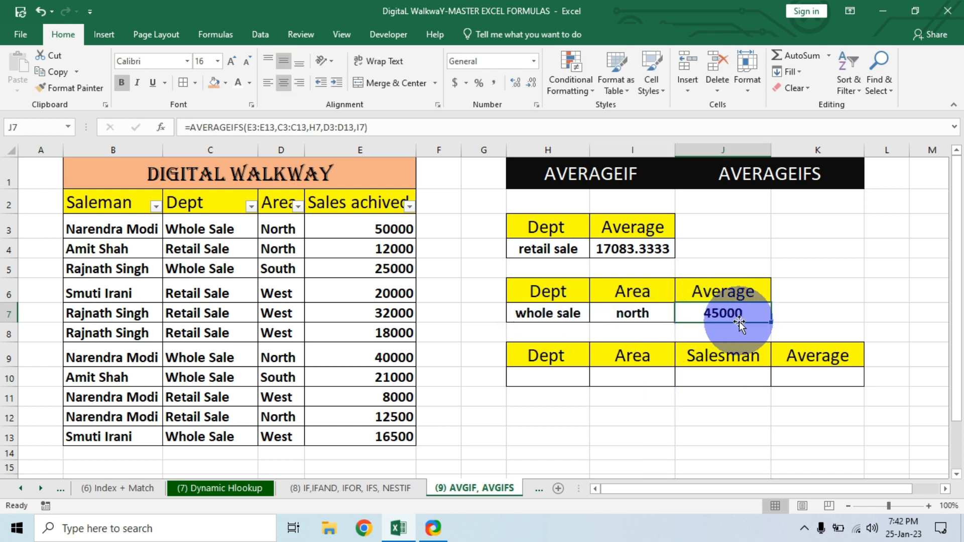
# Filter the Dept column of the sales table to show only Whole Sale.
pyautogui.click(251, 206)
pyautogui.click(111, 344)
pyautogui.click(112, 366)
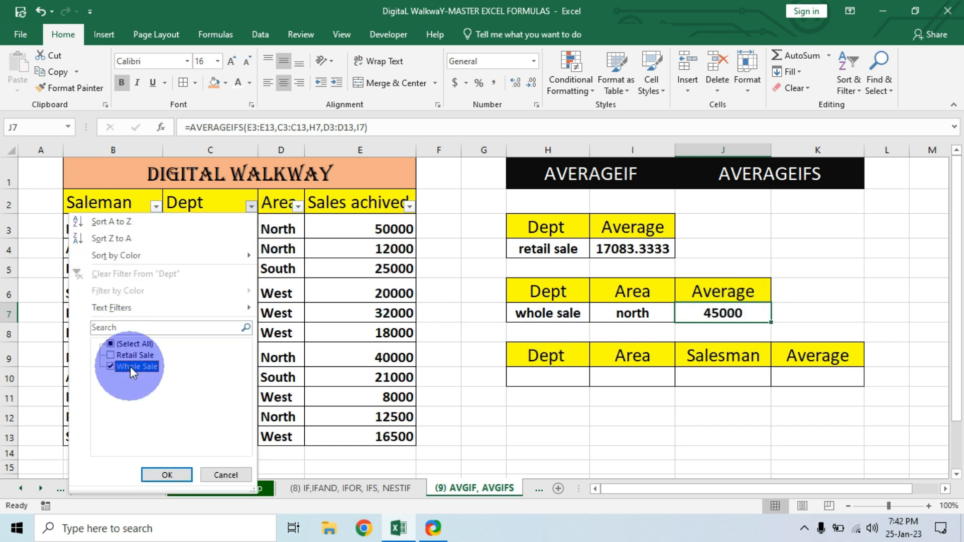
pyautogui.click(166, 475)
# Filter the Area column to North and select the filtered sales values to check their average.
pyautogui.click(302, 209)
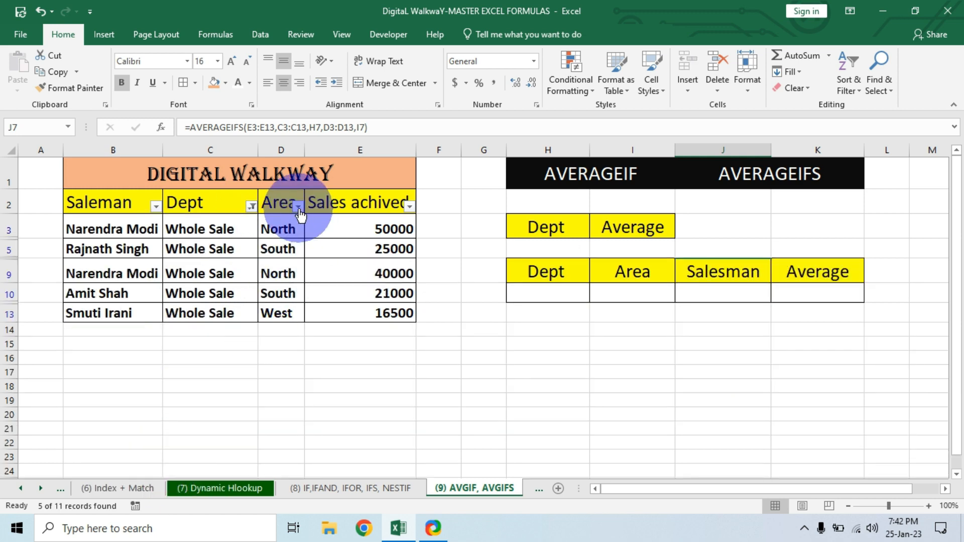
pyautogui.click(155, 342)
pyautogui.click(155, 355)
pyautogui.click(213, 475)
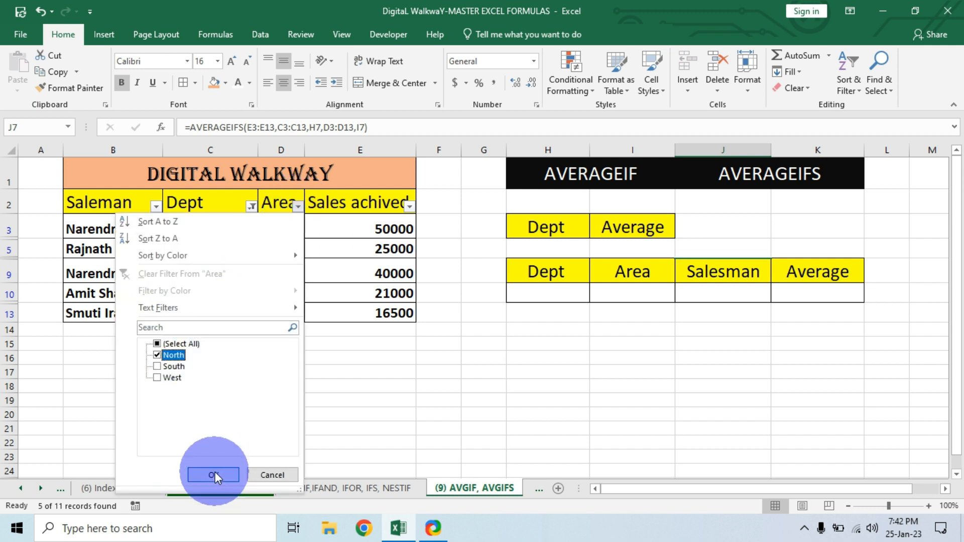
pyautogui.moveTo(389, 228); pyautogui.dragTo(394, 253)
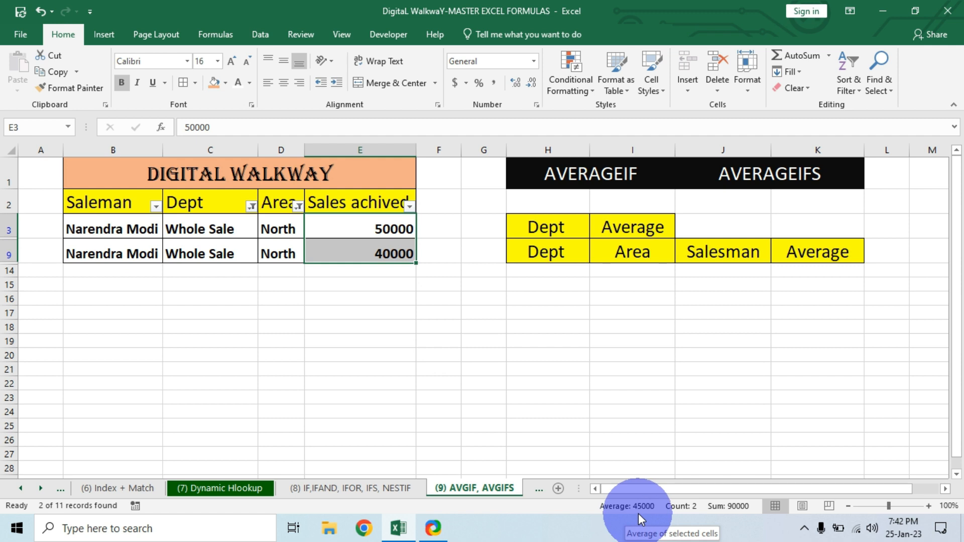
# Restore all rows of the sales table by selecting every value in the Dept and Area filters.
pyautogui.click(251, 206)
pyautogui.click(135, 355)
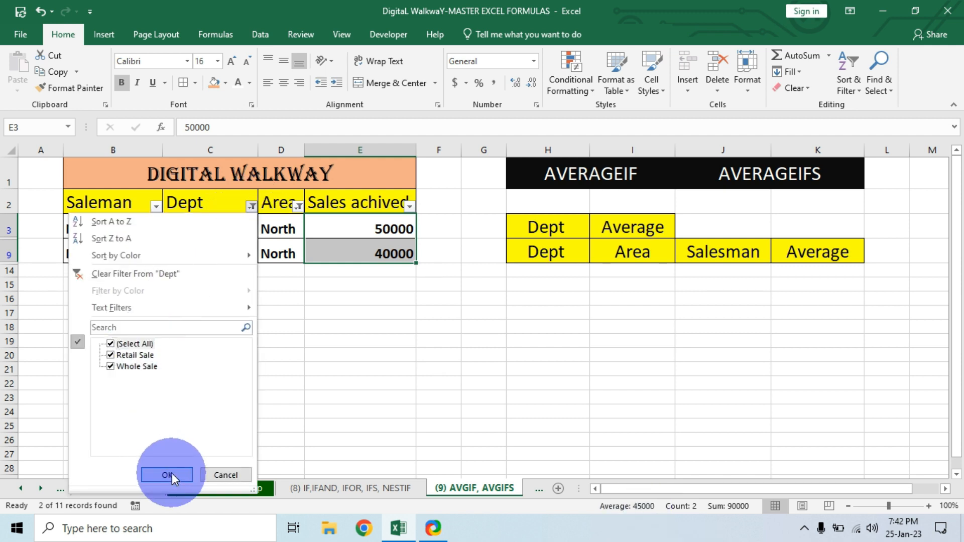
pyautogui.click(169, 474)
pyautogui.click(298, 206)
pyautogui.click(189, 344)
pyautogui.click(211, 474)
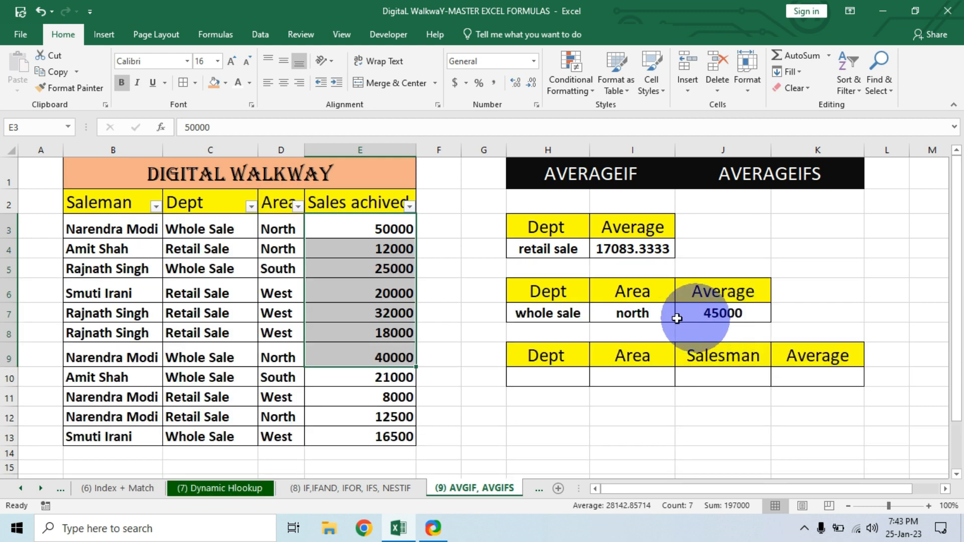
# Change the area criterion in I7 to "south".
pyautogui.click(644, 314)
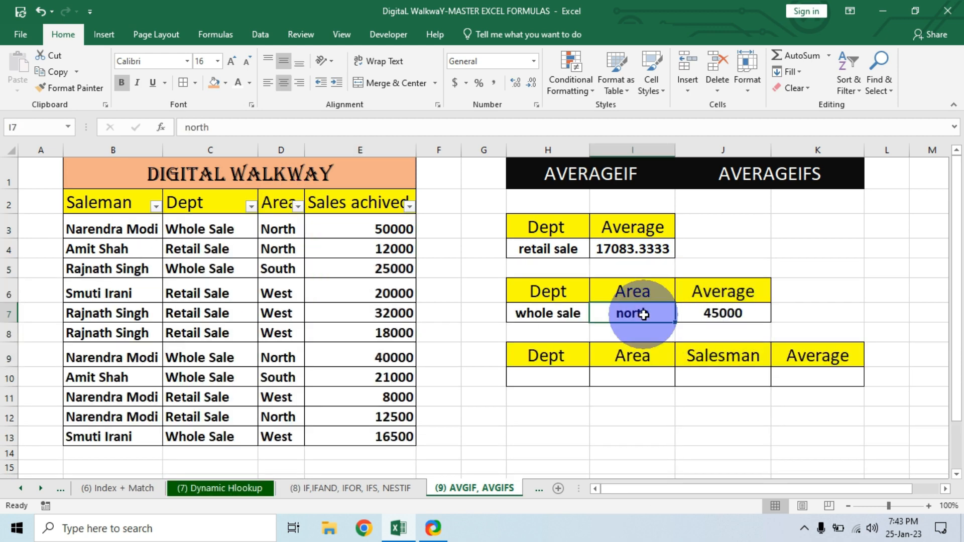
pyautogui.write('sou')
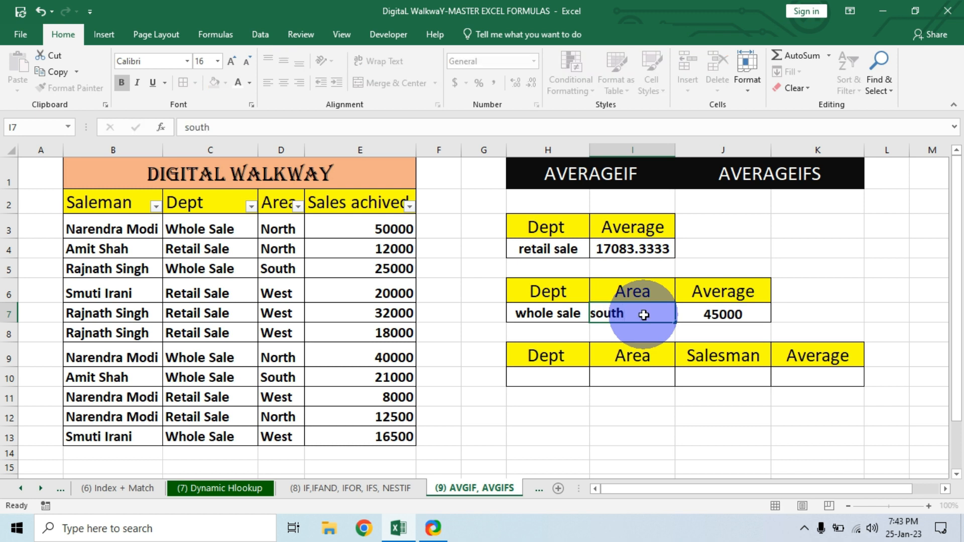
pyautogui.press('Tab')
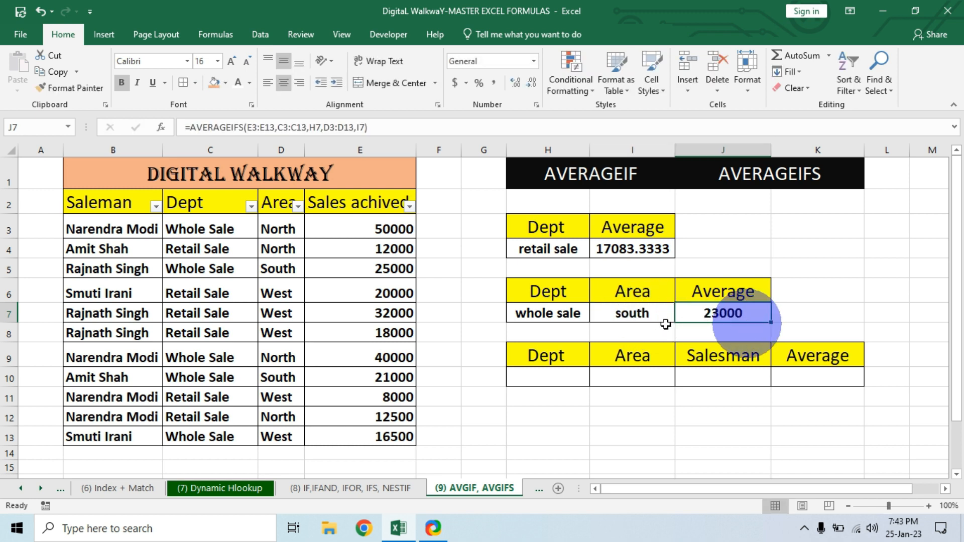
# Change the department criterion in H7 to "retail sale" and check the AVERAGEIFS result in J7 against its criteria cells.
pyautogui.click(564, 311)
pyautogui.press('BackSpace')
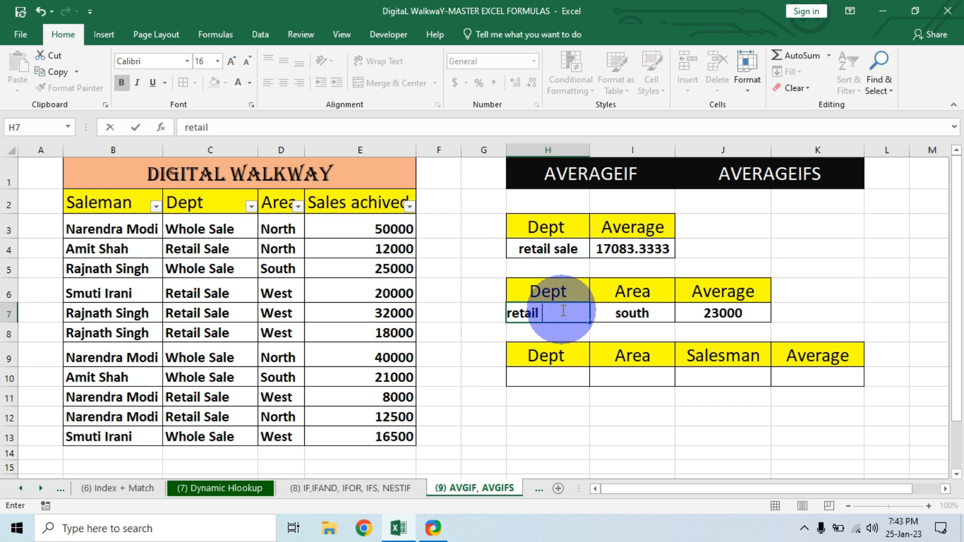
pyautogui.press('Tab')
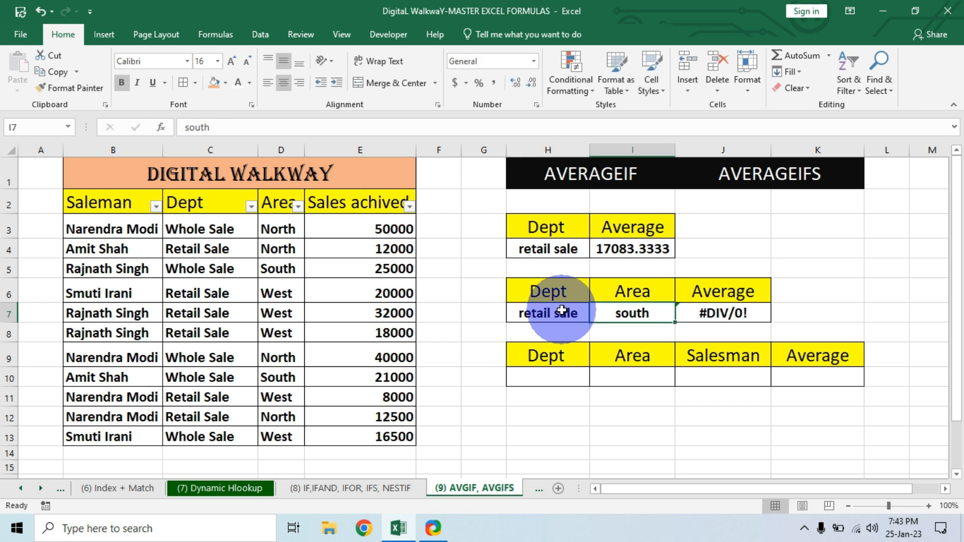
pyautogui.click(748, 312)
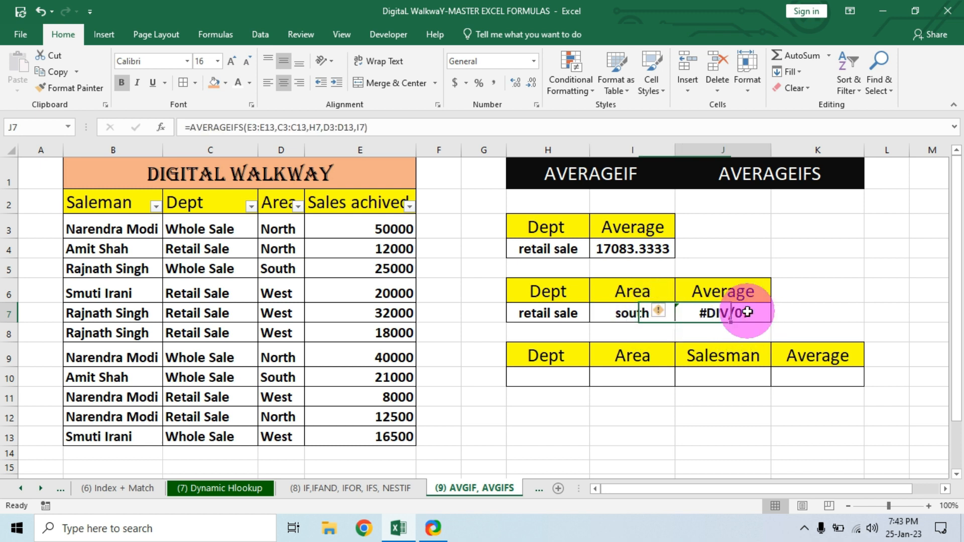
pyautogui.click(549, 312)
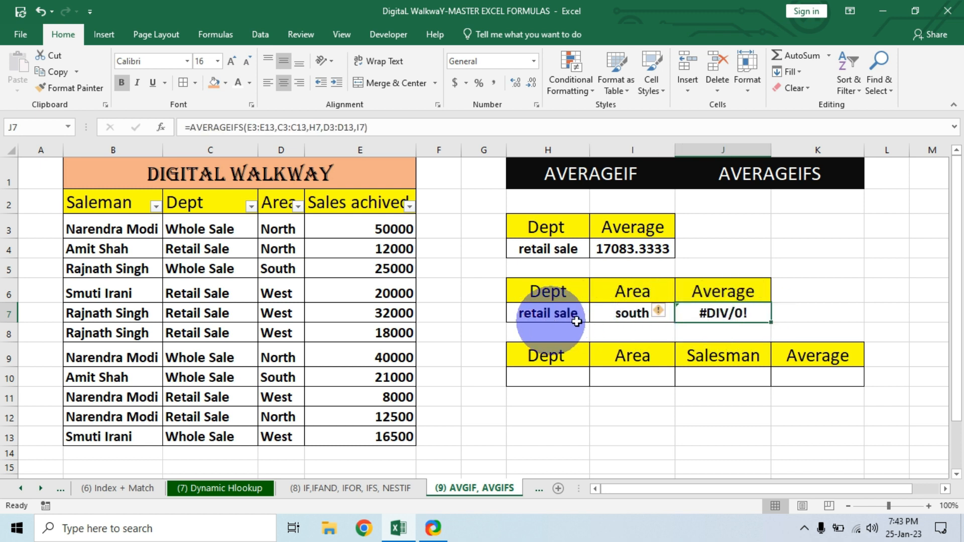
pyautogui.click(661, 316)
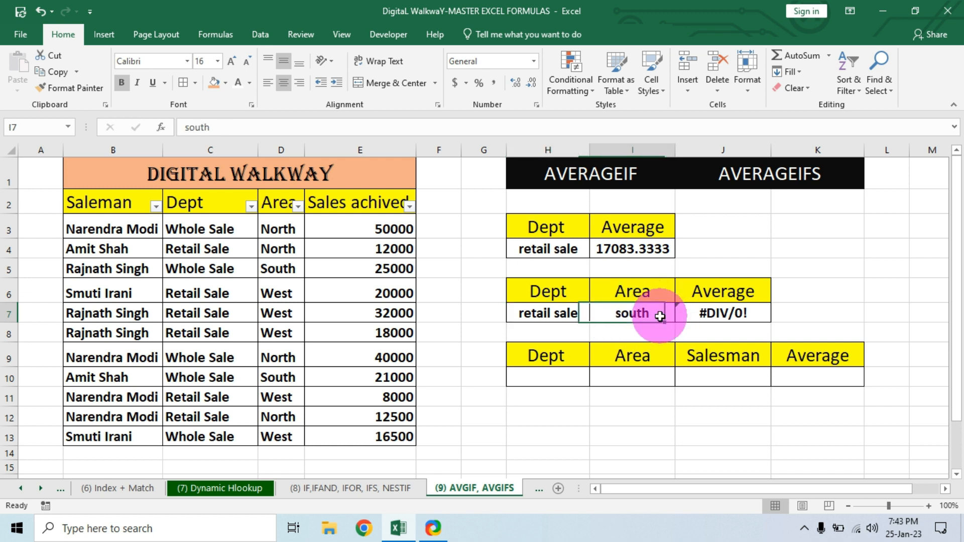
pyautogui.click(736, 316)
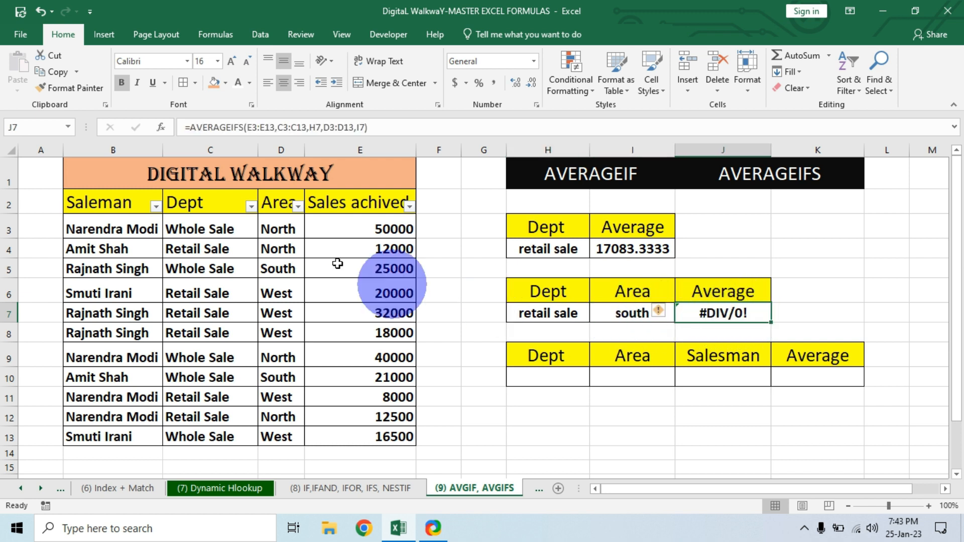
# Filter the Dept column to Retail Sale to look for South area rows, and restore all departments.
pyautogui.click(251, 206)
pyautogui.click(127, 346)
pyautogui.click(129, 355)
pyautogui.click(169, 475)
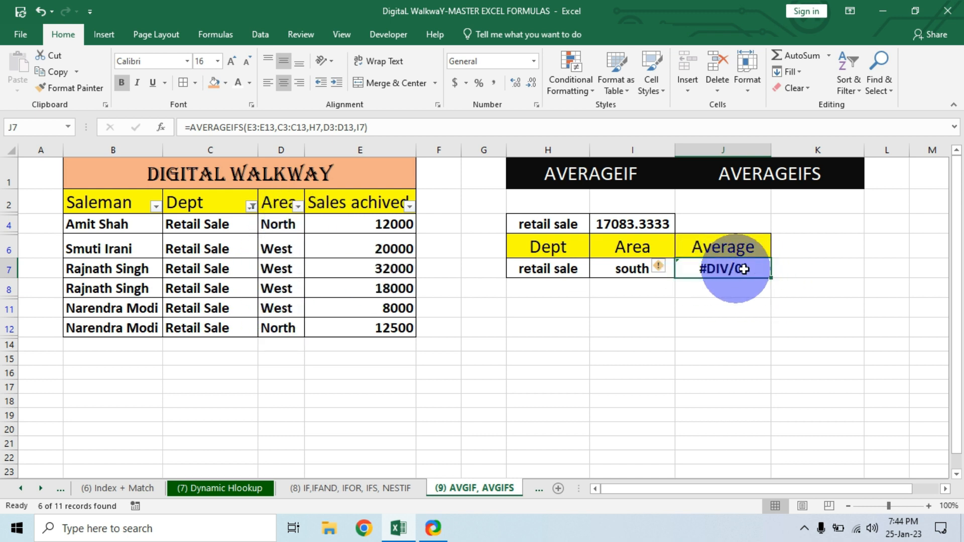
pyautogui.click(251, 206)
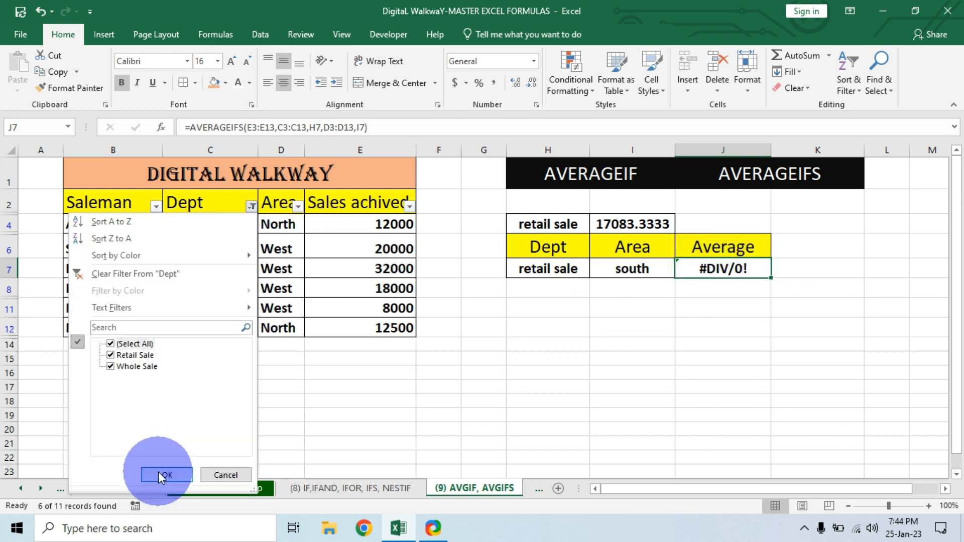
pyautogui.click(159, 474)
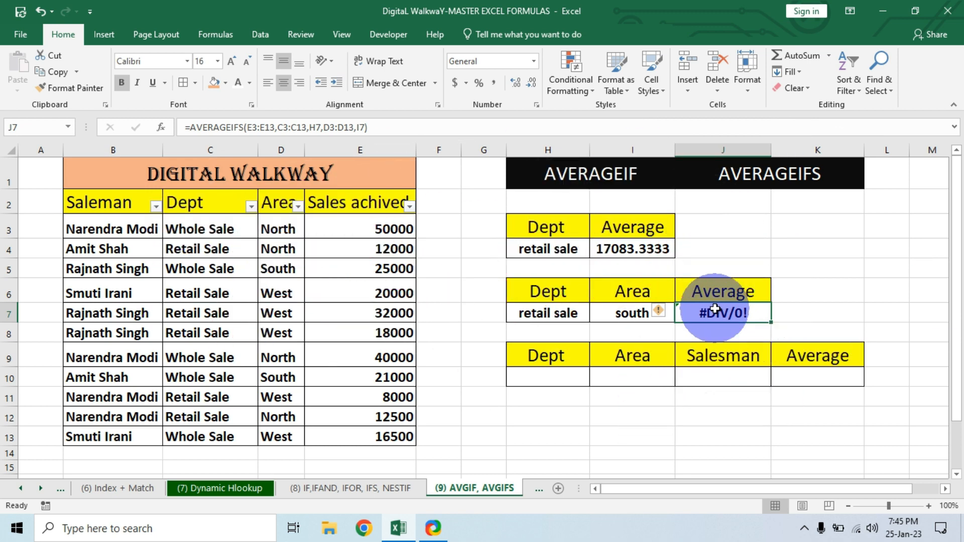
# Wrap the AVERAGEIFS formula in J7 in IFERROR with an empty string "" as the value if error.
pyautogui.doubleClick(715, 311)
pyautogui.click(598, 313)
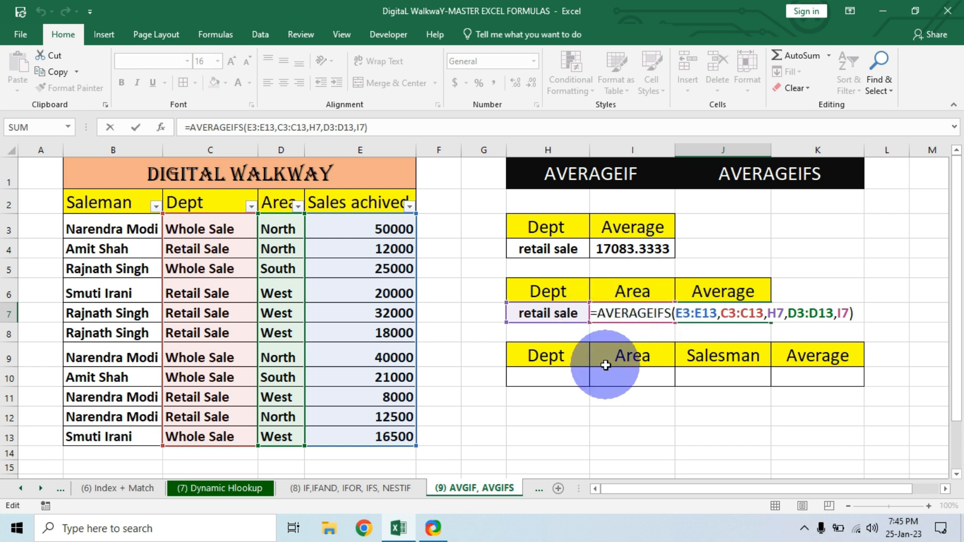
pyautogui.write('if')
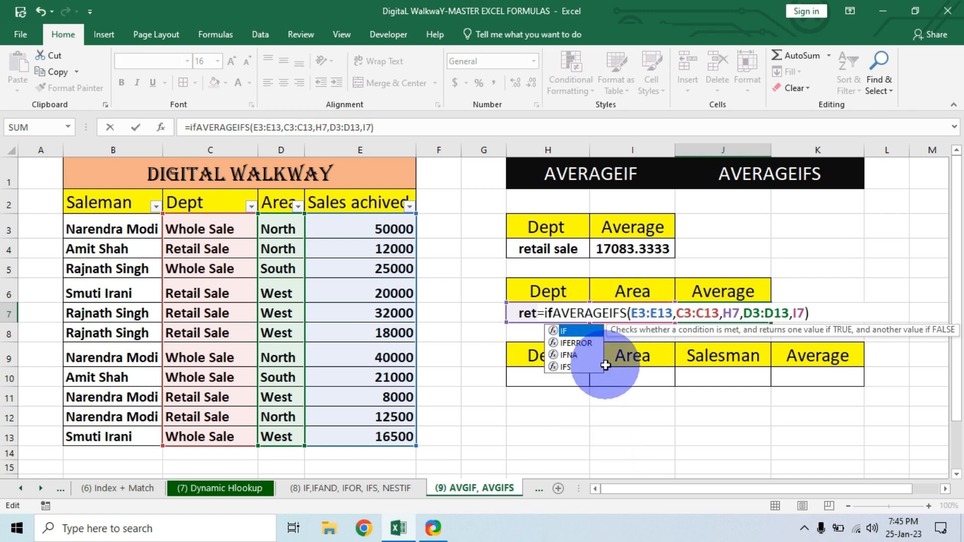
pyautogui.press('Down')
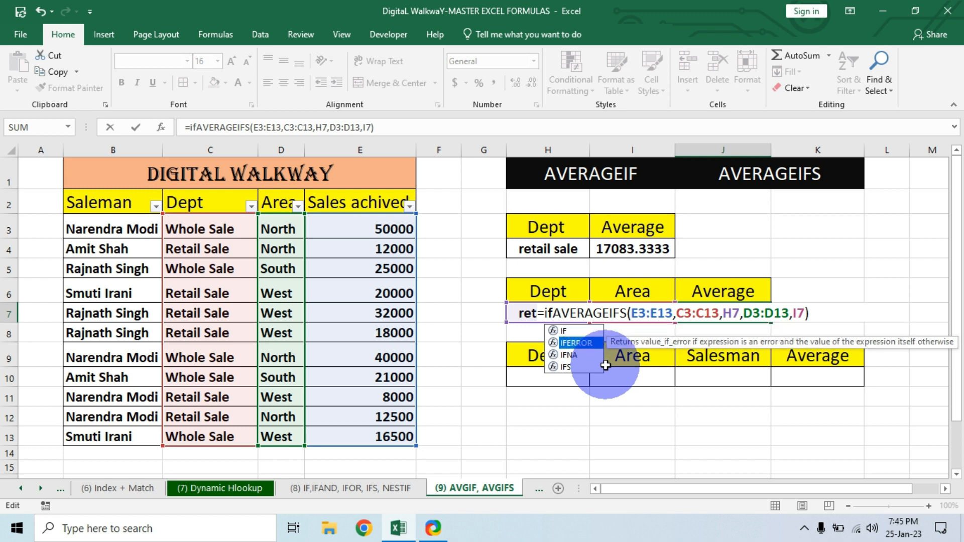
pyautogui.press('Tab')
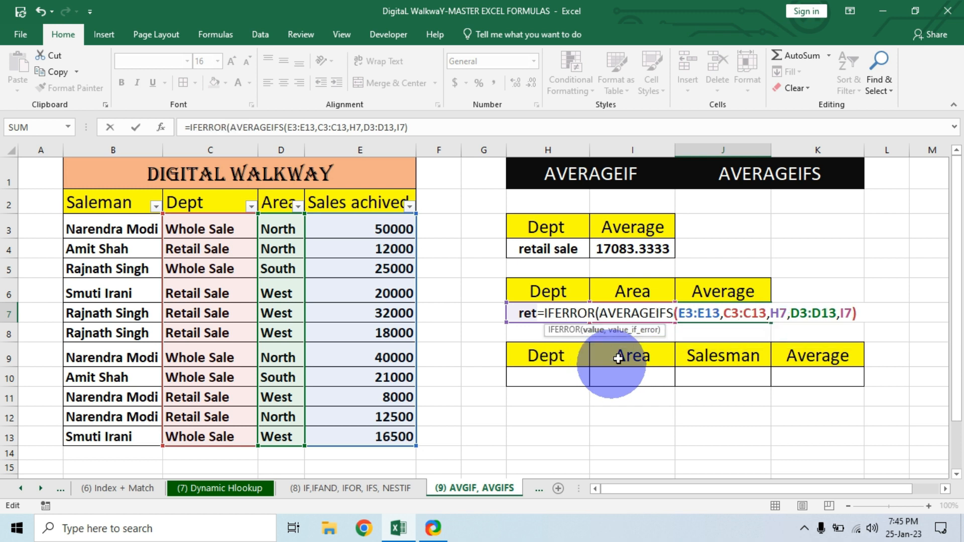
pyautogui.click(865, 312)
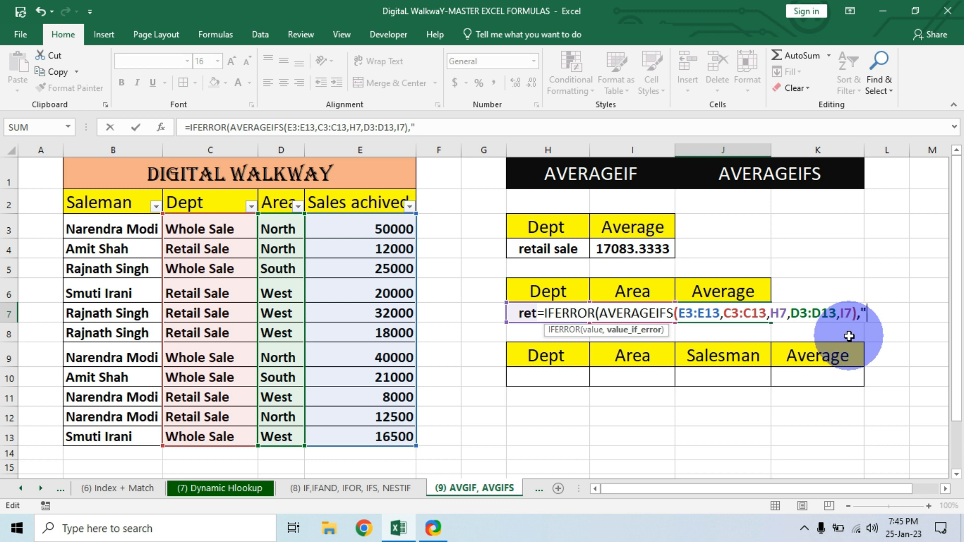
pyautogui.write(',"")')
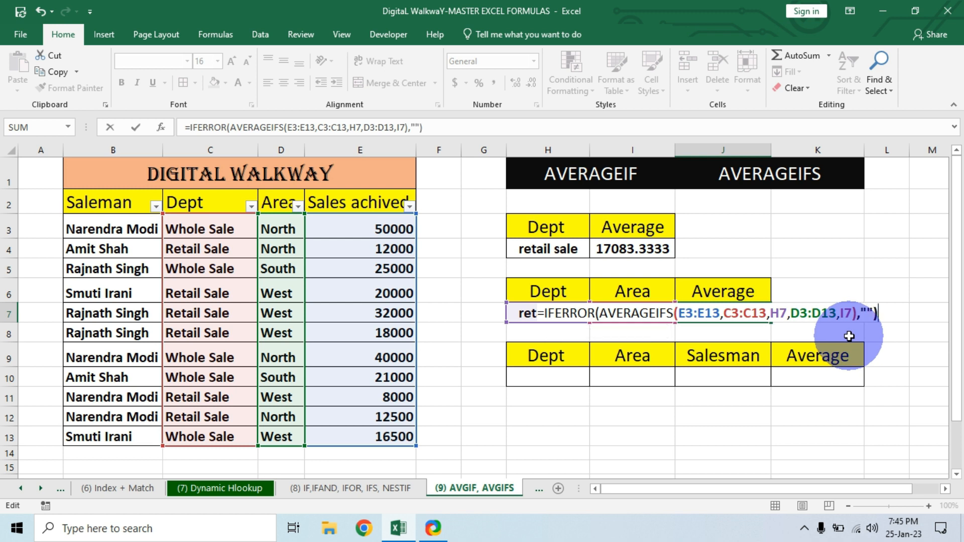
pyautogui.press('Return')
pyautogui.click(714, 309)
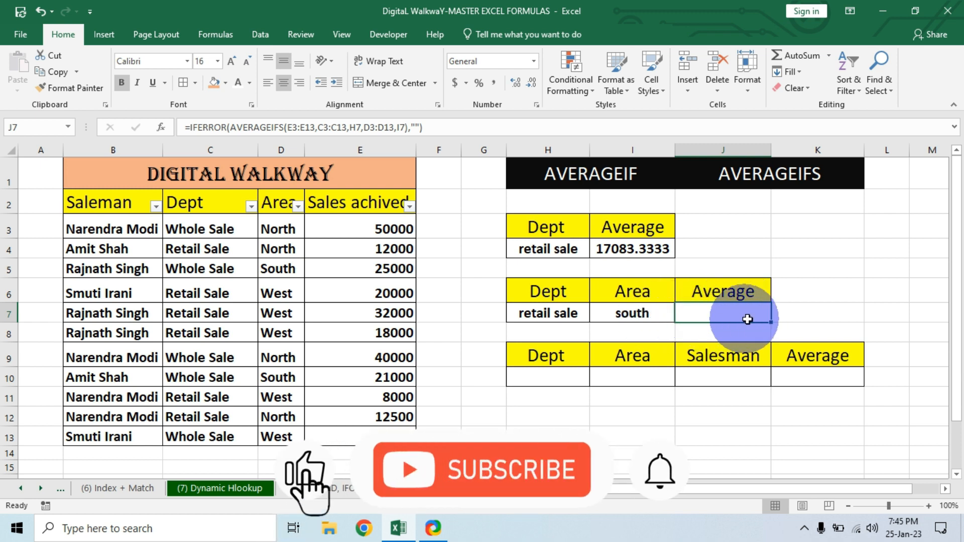
# Change the area criterion in I7 to "west" and select the average in J7.
pyautogui.click(650, 311)
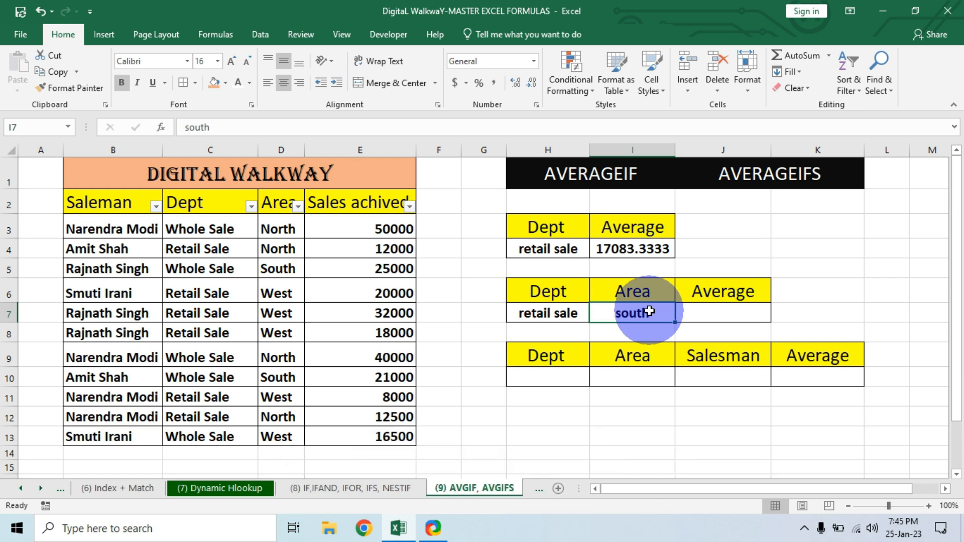
pyautogui.write('west')
pyautogui.press('Tab')
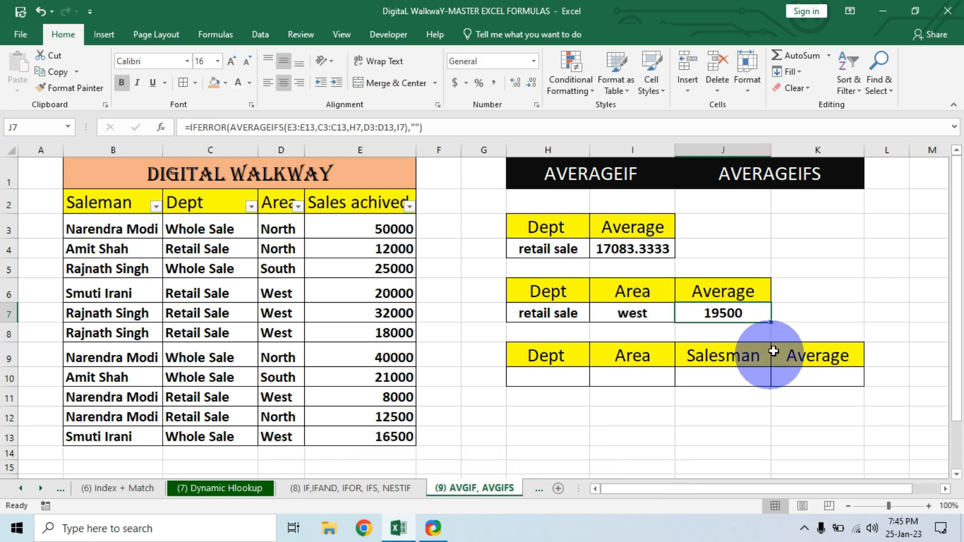
pyautogui.click(753, 314)
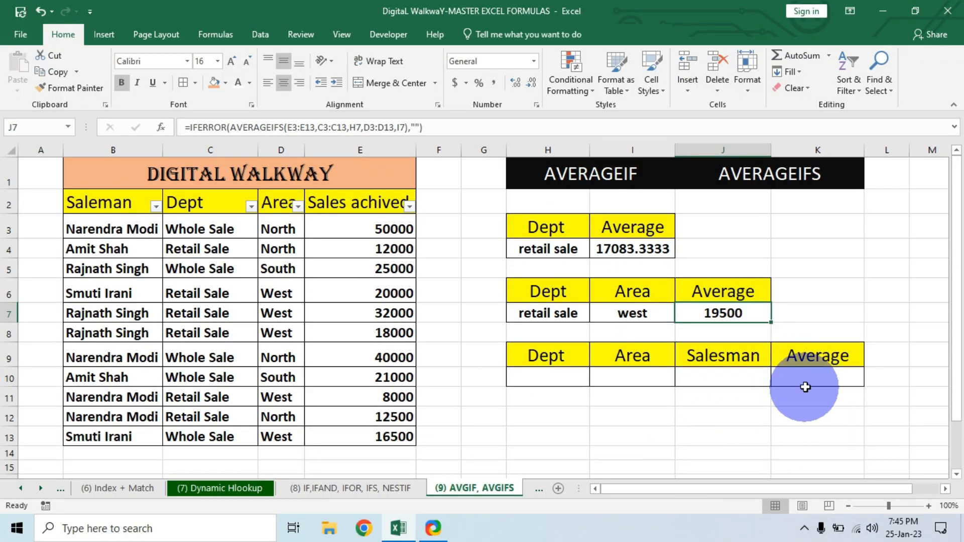
# Start an AVERAGEIFS formula in K10 with the sales range E3:E13 as the average range.
pyautogui.click(563, 370)
pyautogui.click(641, 370)
pyautogui.click(722, 366)
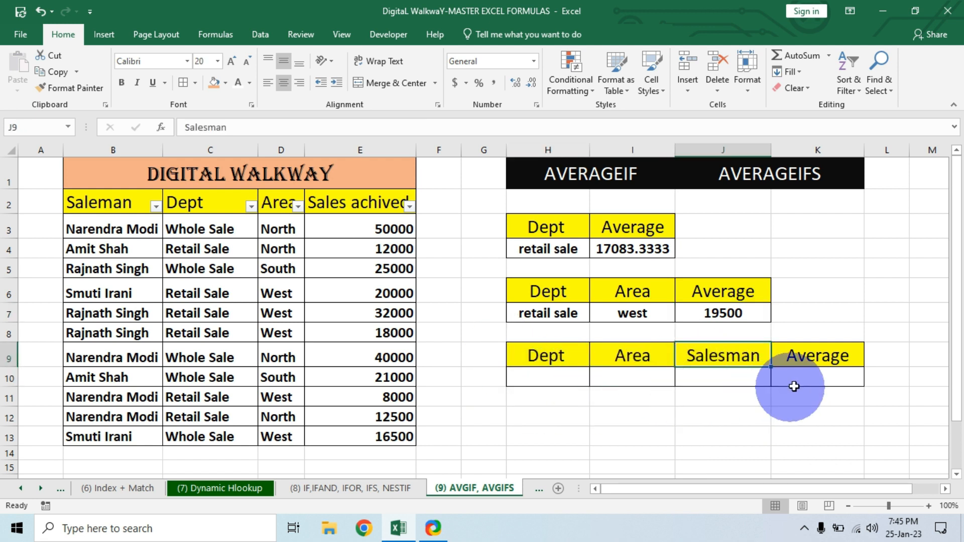
pyautogui.click(828, 378)
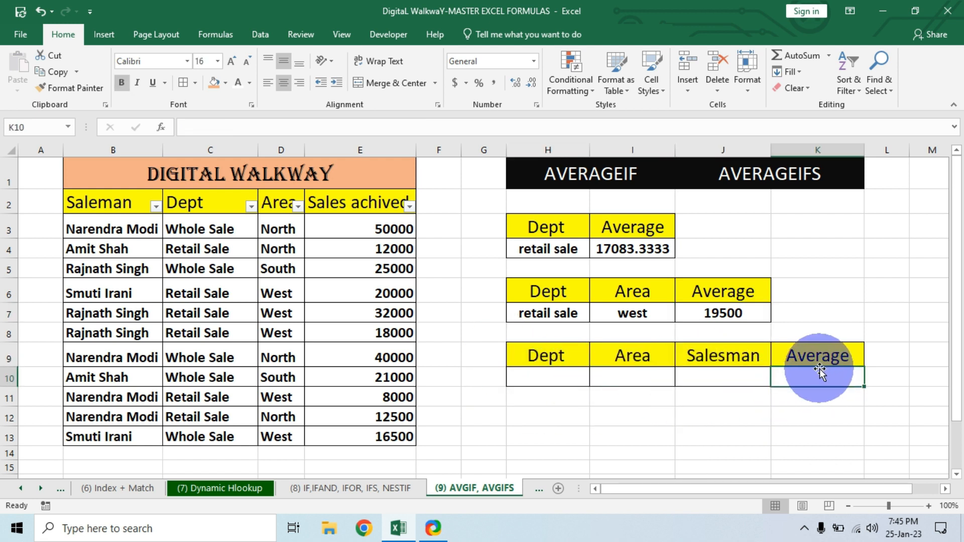
pyautogui.write('=')
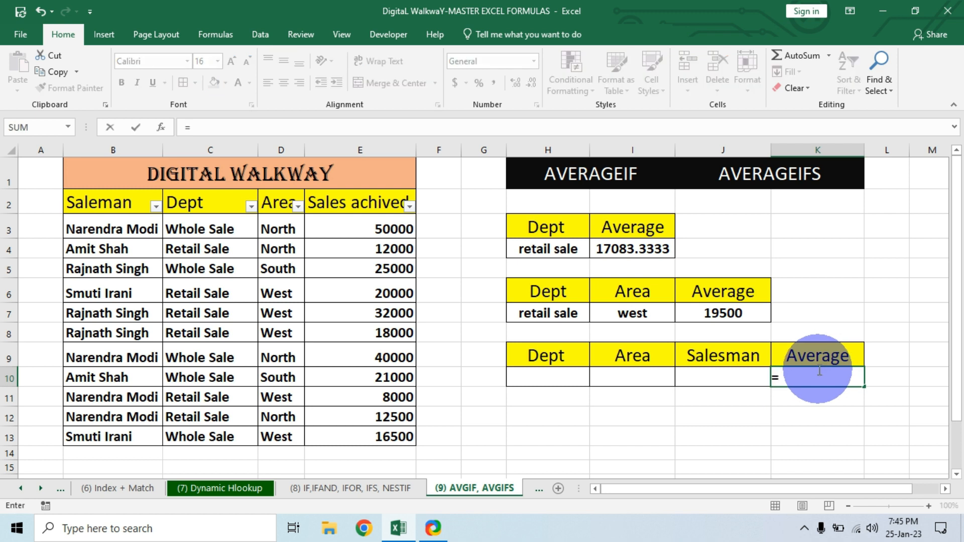
pyautogui.write('avera')
pyautogui.press('Down')
pyautogui.press('Down')
pyautogui.press('Down')
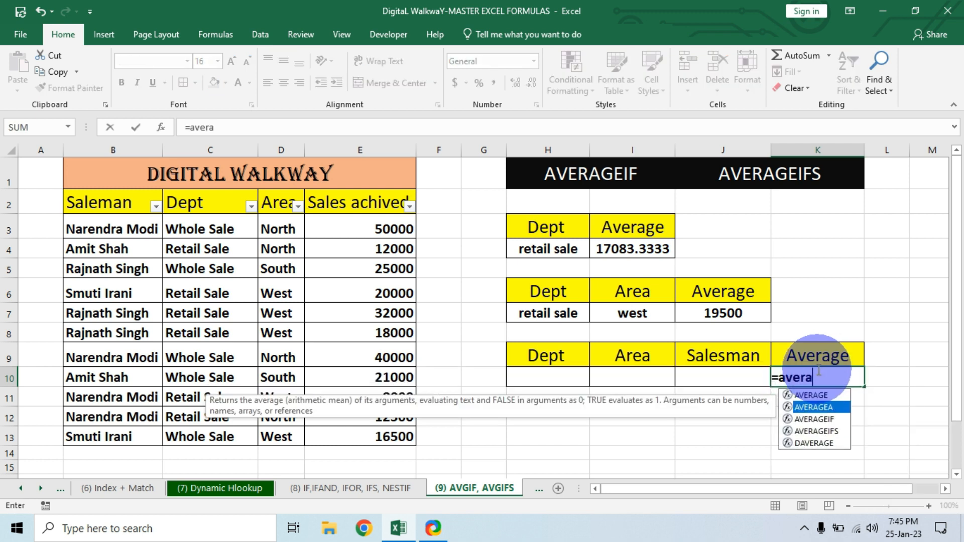
pyautogui.press('Tab')
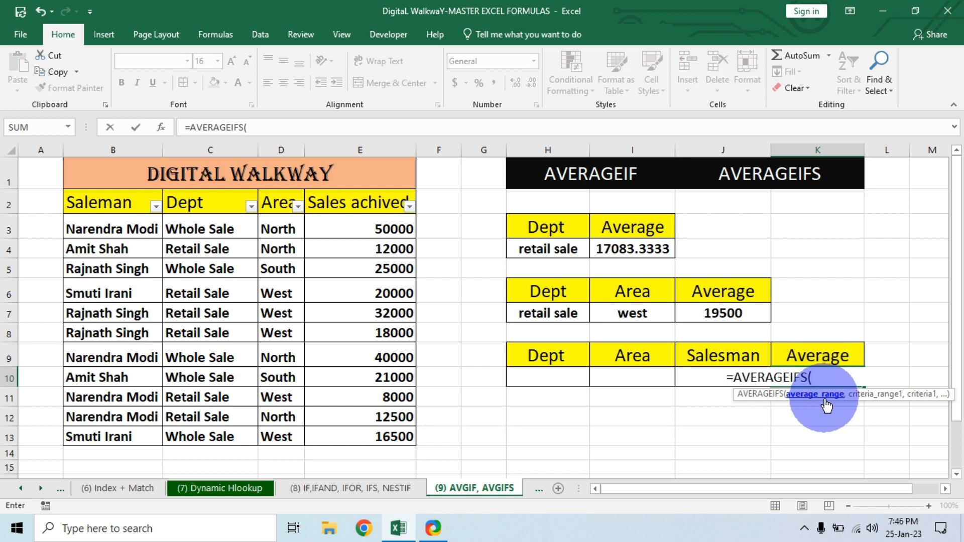
pyautogui.moveTo(374, 227); pyautogui.dragTo(368, 436)
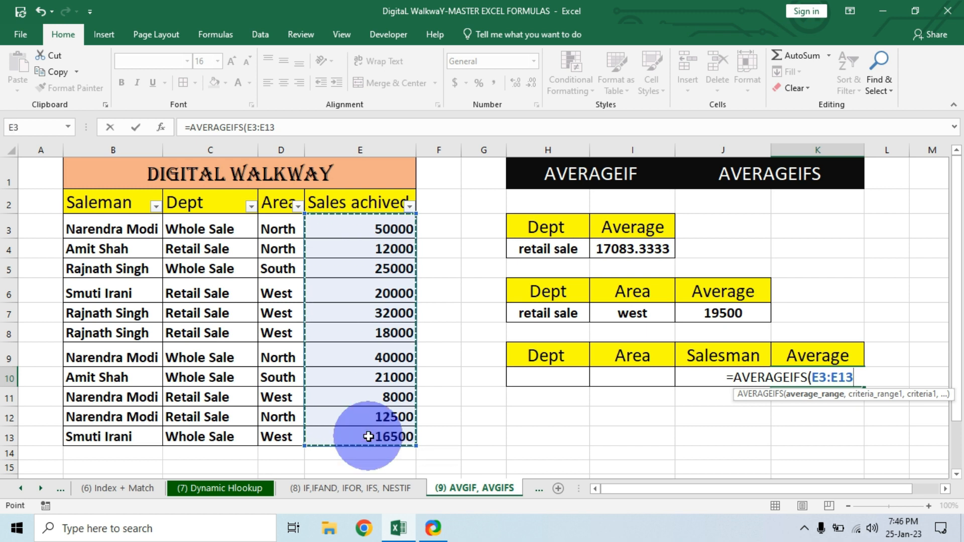
pyautogui.write(',')
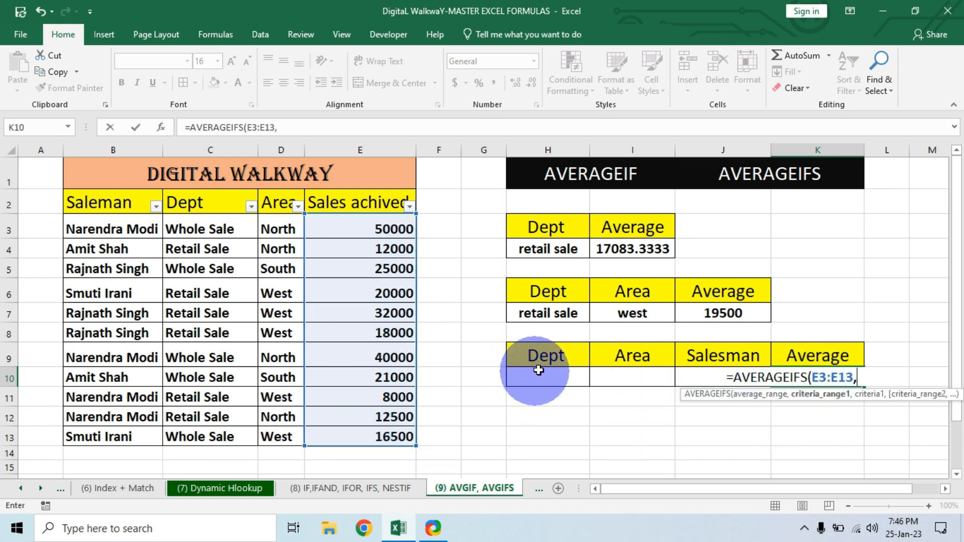
# Add the Dept range C3:C13 with cell H10 as the first criteria pair of the K10 formula.
pyautogui.click(221, 229)
pyautogui.moveTo(219, 252); pyautogui.dragTo(212, 432)
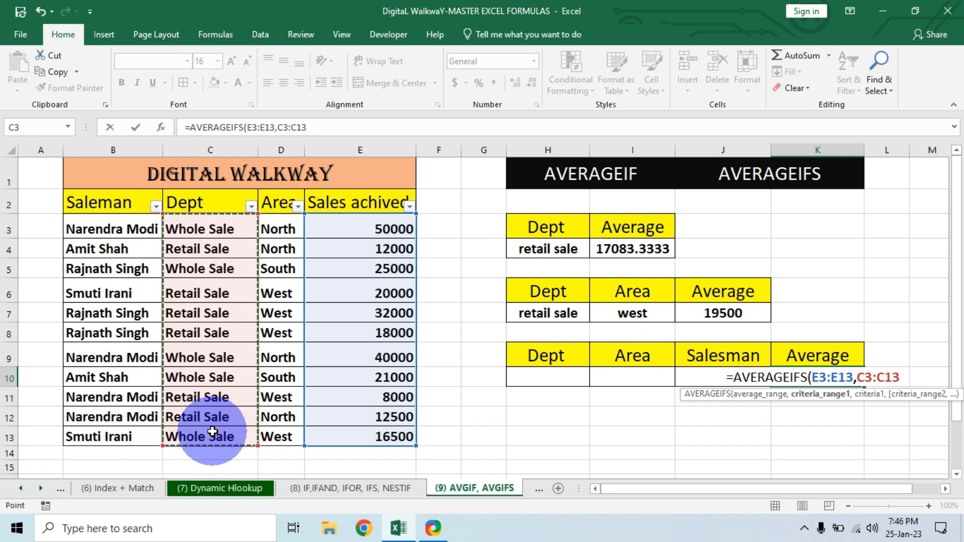
pyautogui.write(',')
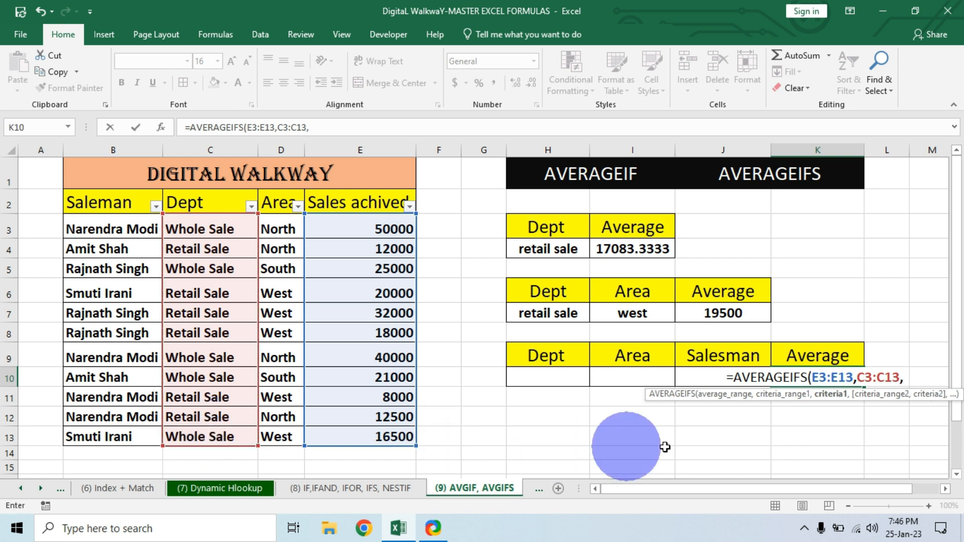
pyautogui.click(542, 374)
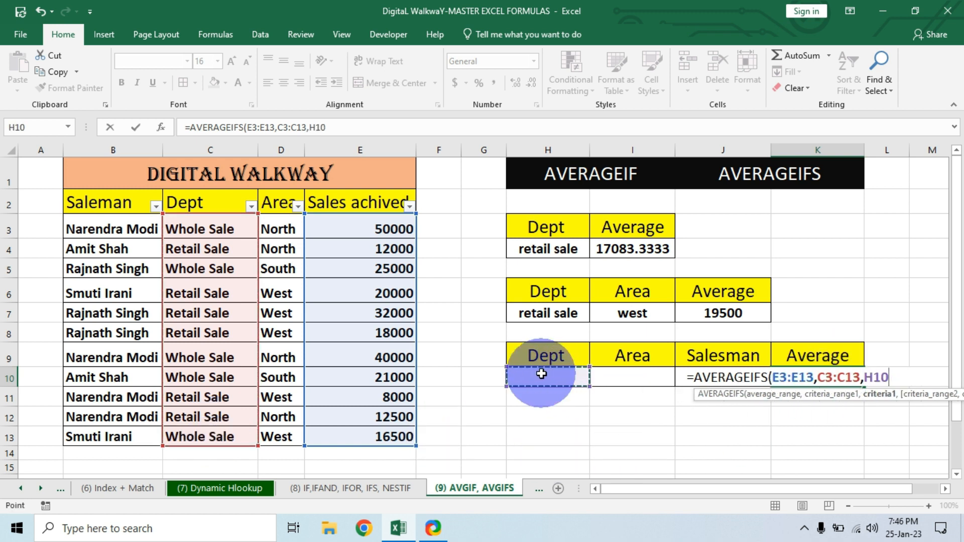
pyautogui.write(',')
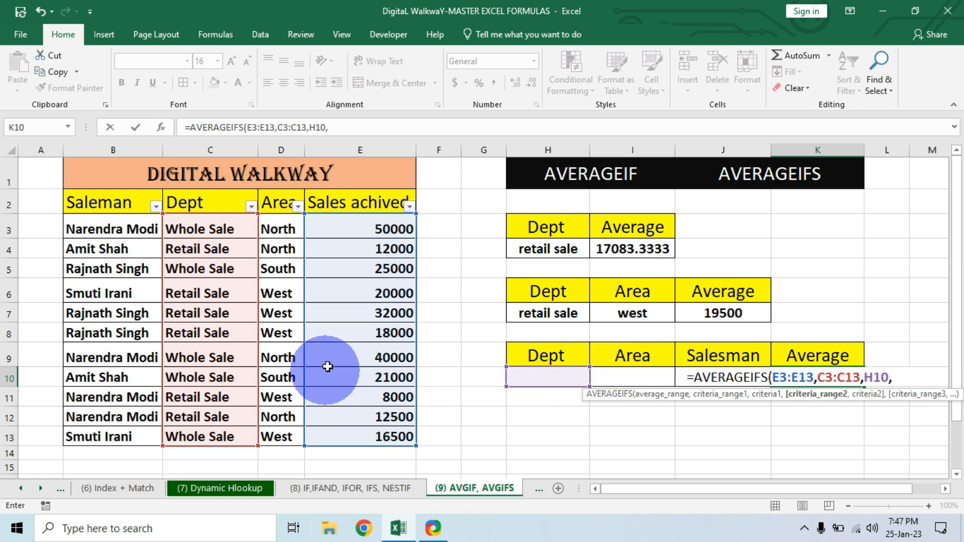
# Add the Area range D3:D13 with cell I10 as the second criteria pair of the K10 formula.
pyautogui.moveTo(279, 228); pyautogui.dragTo(280, 437)
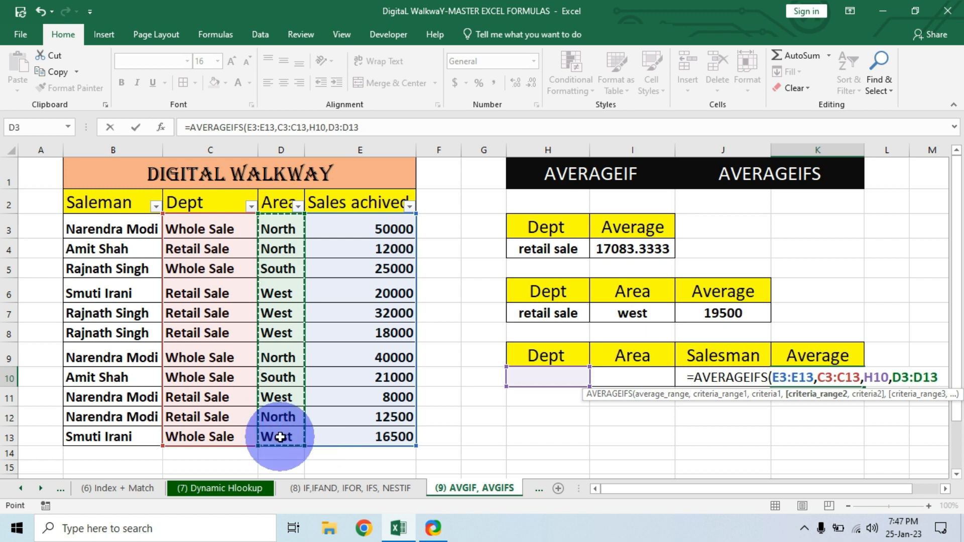
pyautogui.write(',')
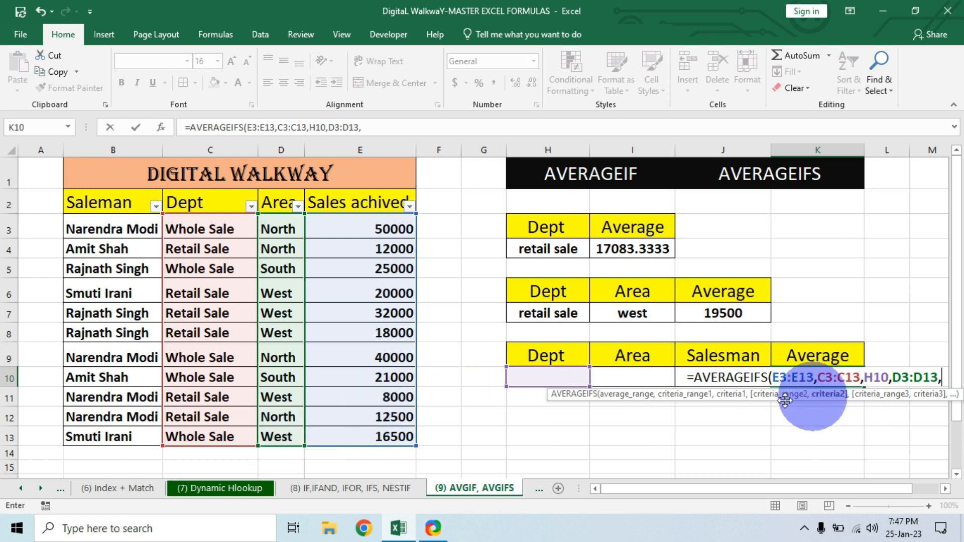
pyautogui.click(631, 370)
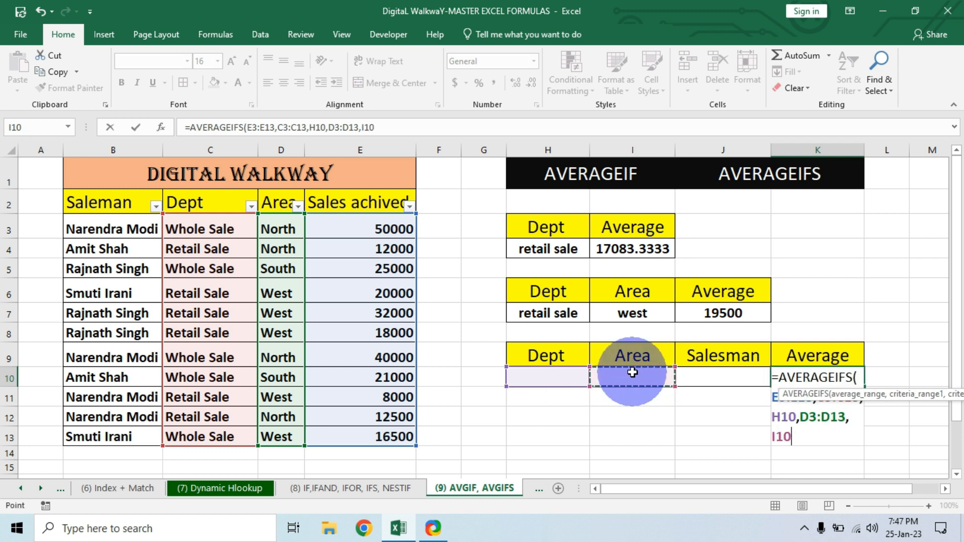
pyautogui.write(',')
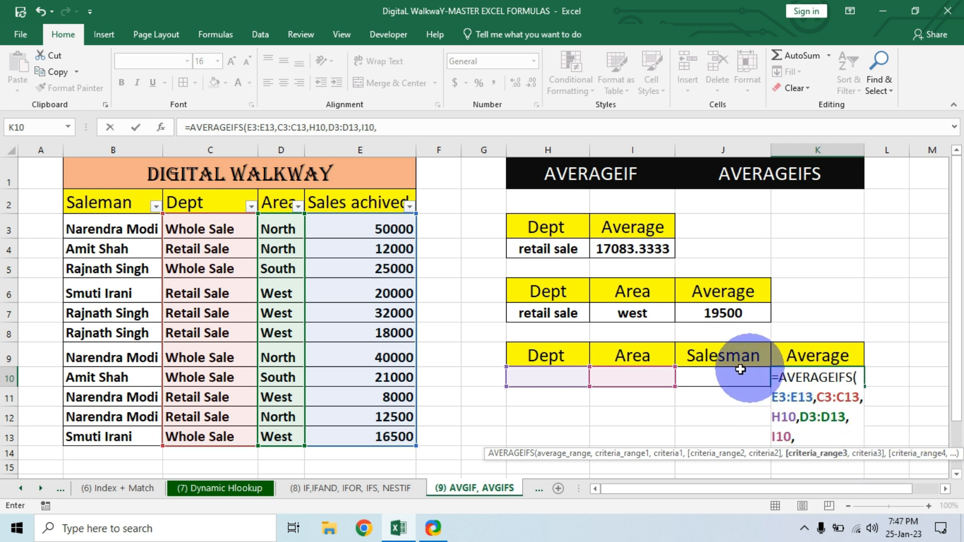
# Add the salesman range B3:B13 with cell J10 as the third criteria pair and complete the AVERAGEIFS formula in K10.
pyautogui.moveTo(108, 230); pyautogui.dragTo(114, 434)
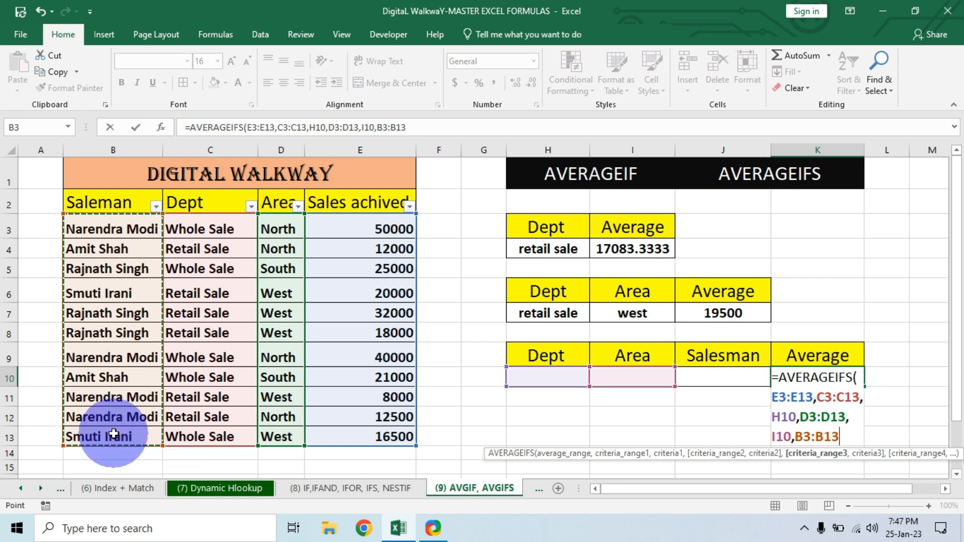
pyautogui.write(',')
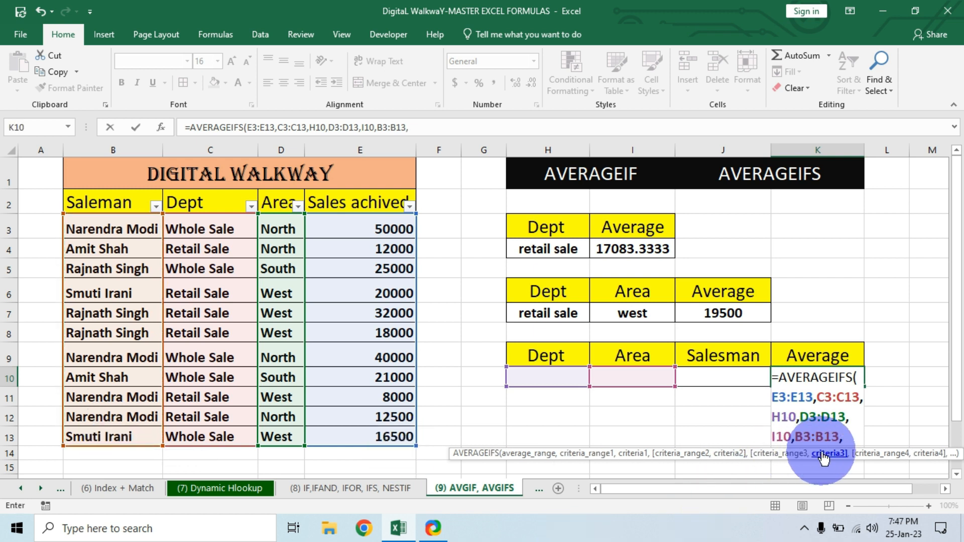
pyautogui.click(725, 373)
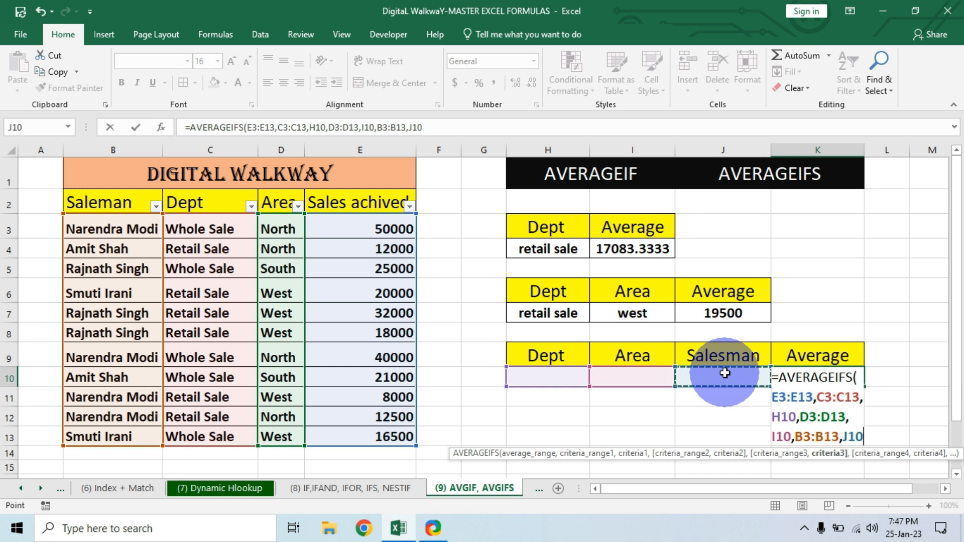
pyautogui.write(')')
pyautogui.press('Return')
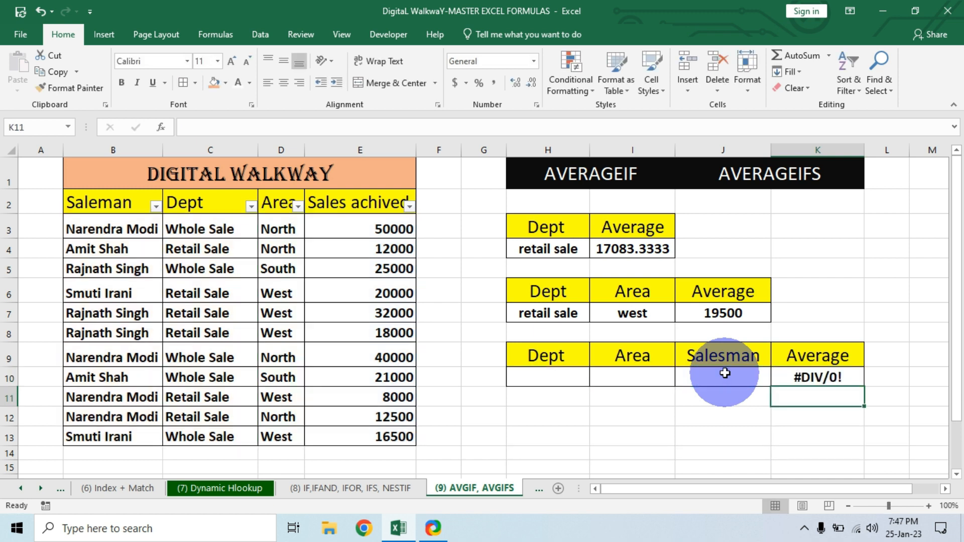
pyautogui.click(819, 379)
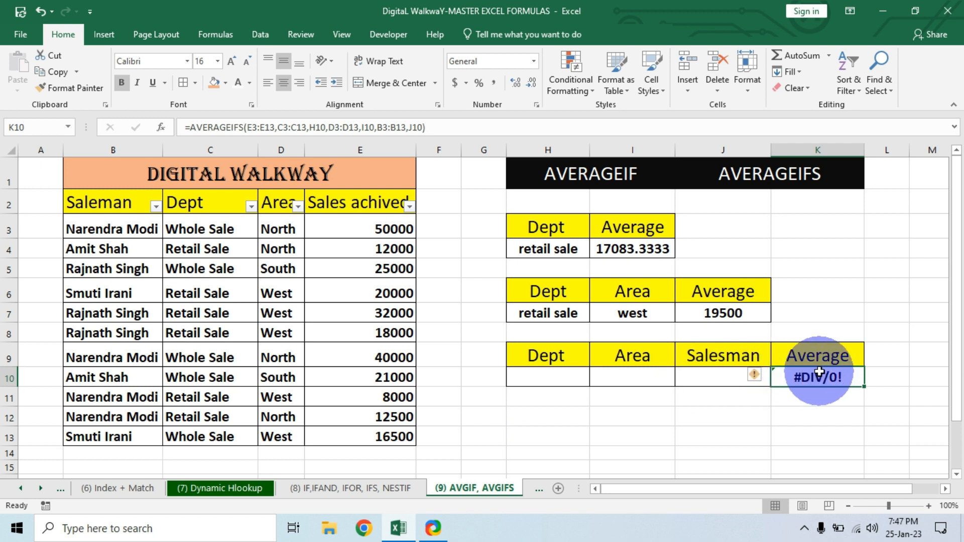
# Enter the criteria "retail sale" in H10, "south" in I10 and "amit shah" in J10, and select the average in K10.
pyautogui.click(573, 379)
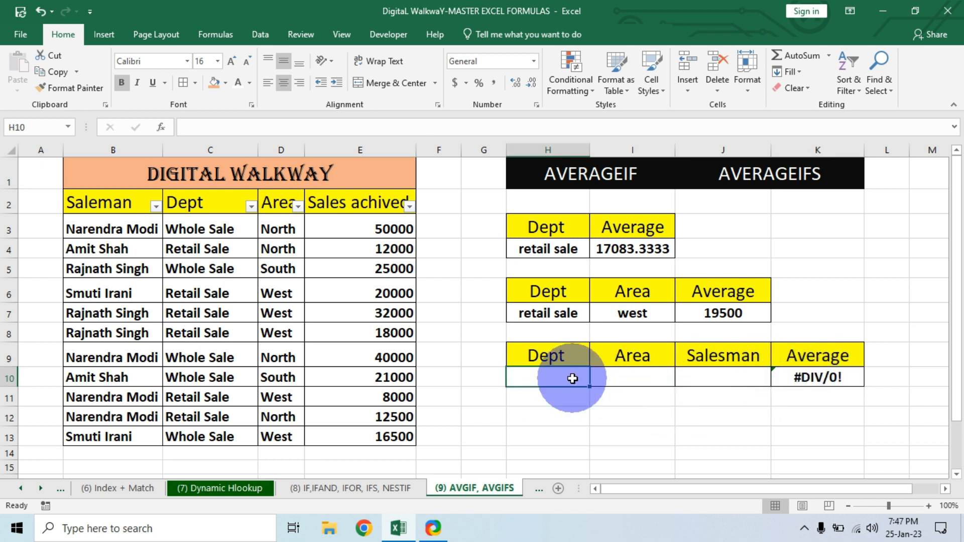
pyautogui.write('retail sale')
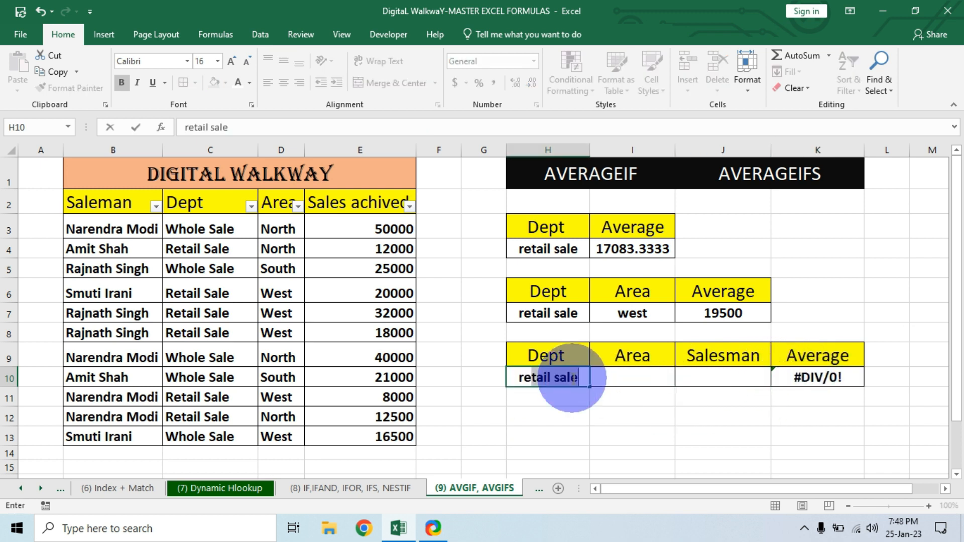
pyautogui.press('Tab')
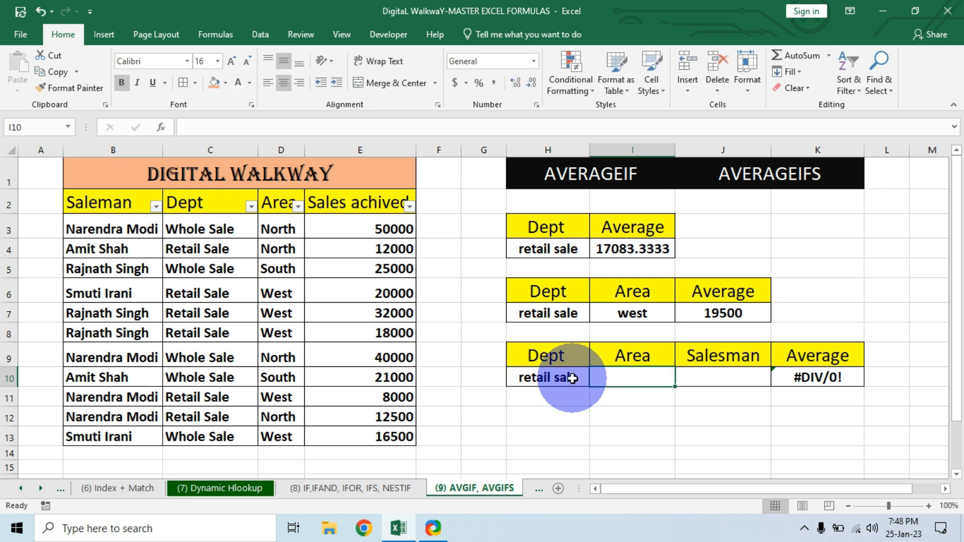
pyautogui.write('south')
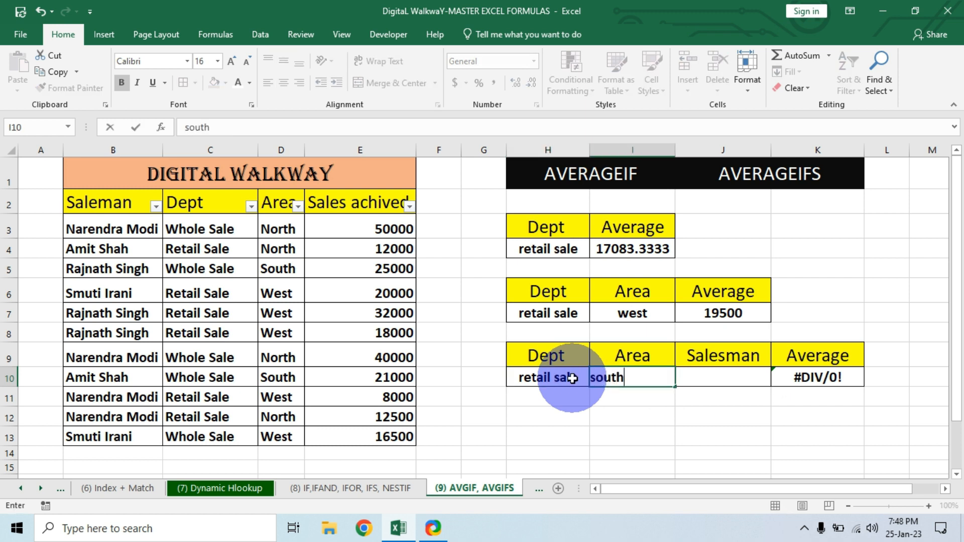
pyautogui.press('Tab')
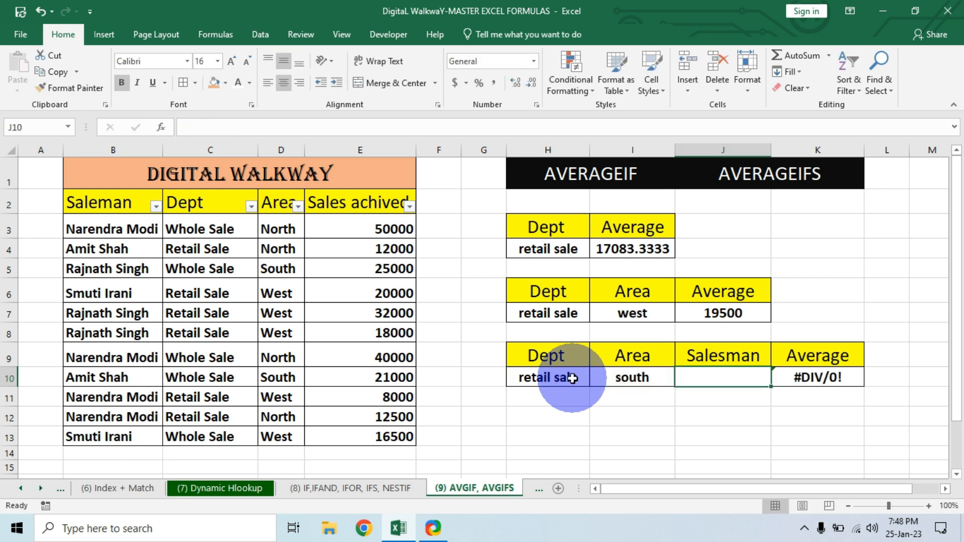
pyautogui.write('ami')
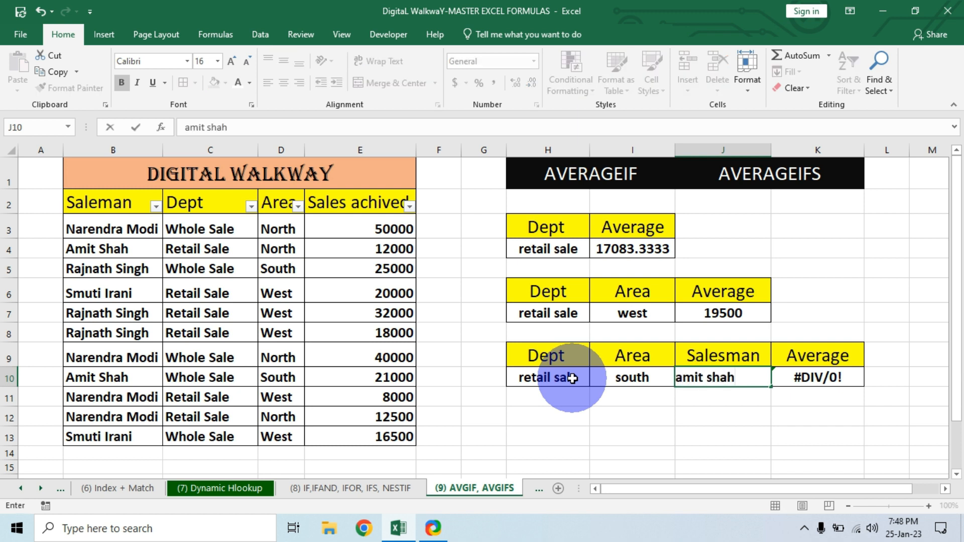
pyautogui.write('t shah')
pyautogui.click(802, 385)
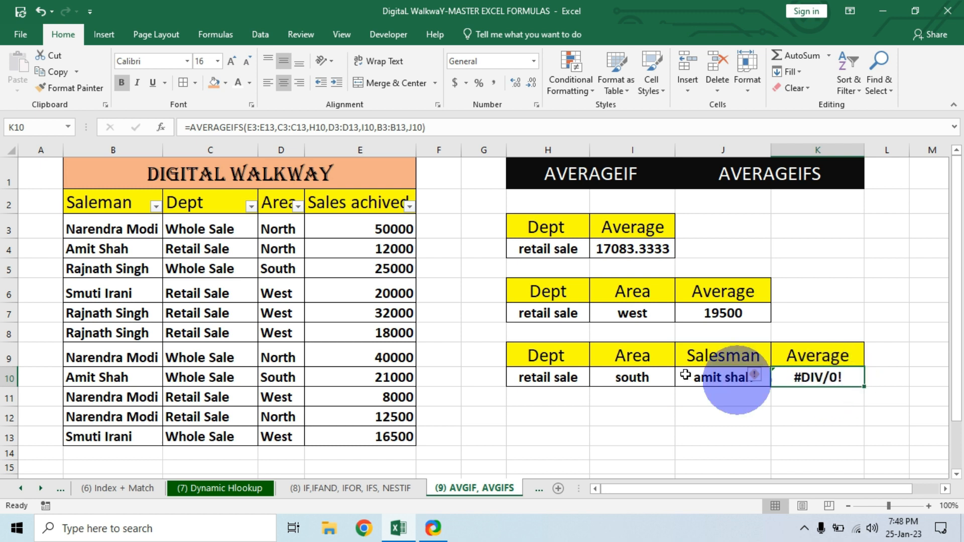
# Change the salesman criterion in J10 to "smuti irani" and the area in I10 to "west", and select the average in K10.
pyautogui.click(712, 376)
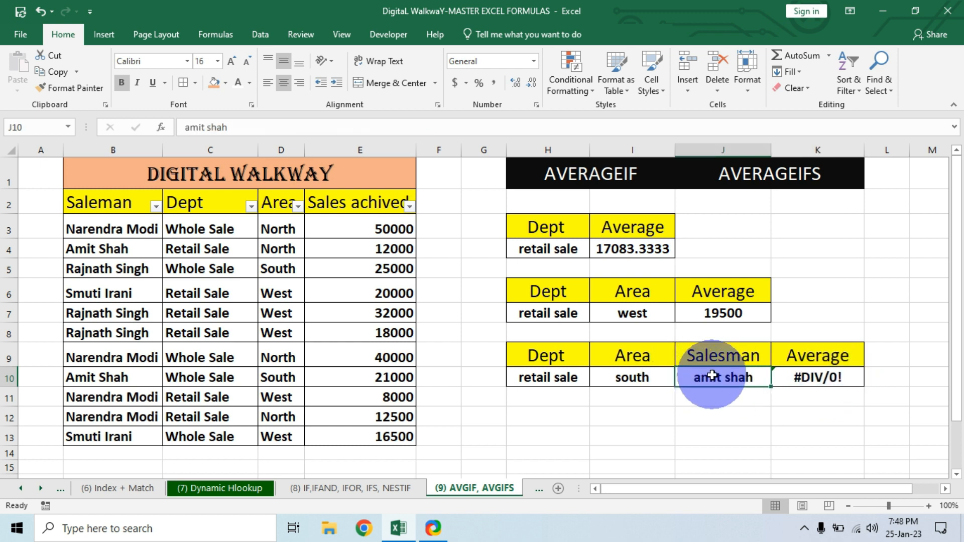
pyautogui.write('smuti irani')
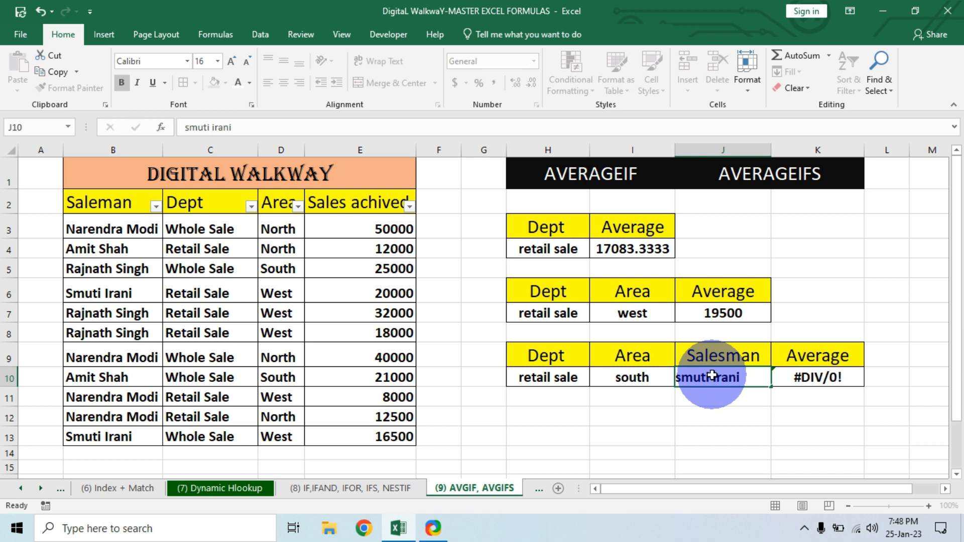
pyautogui.press('Tab')
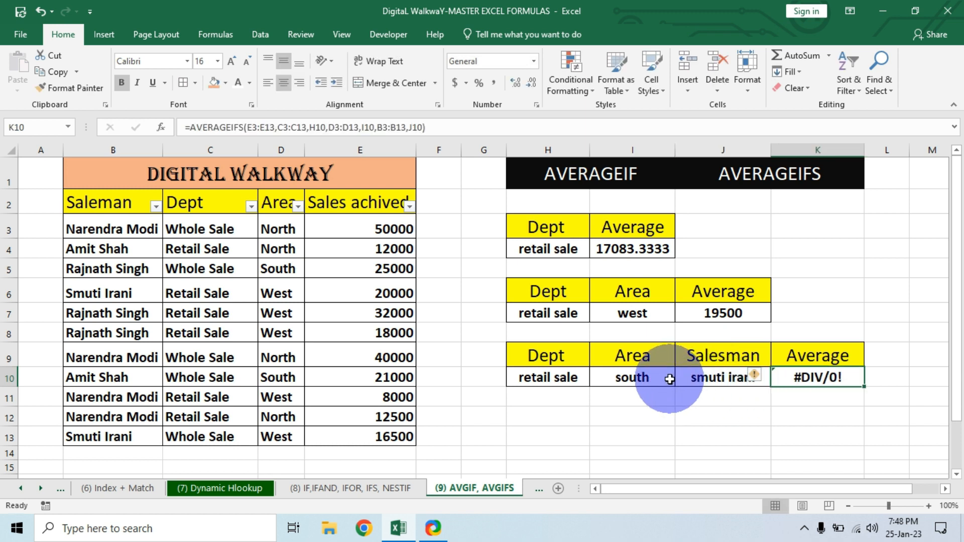
pyautogui.click(653, 377)
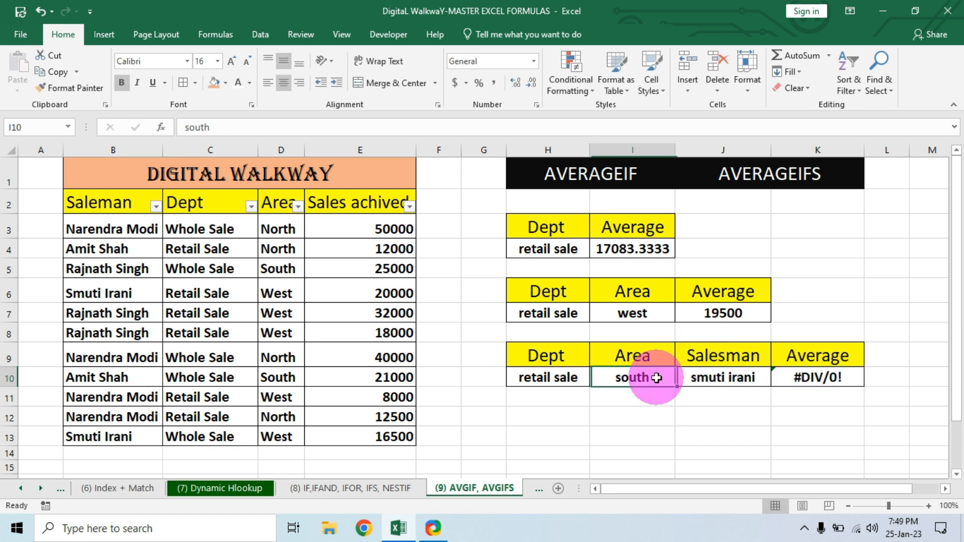
pyautogui.write('west')
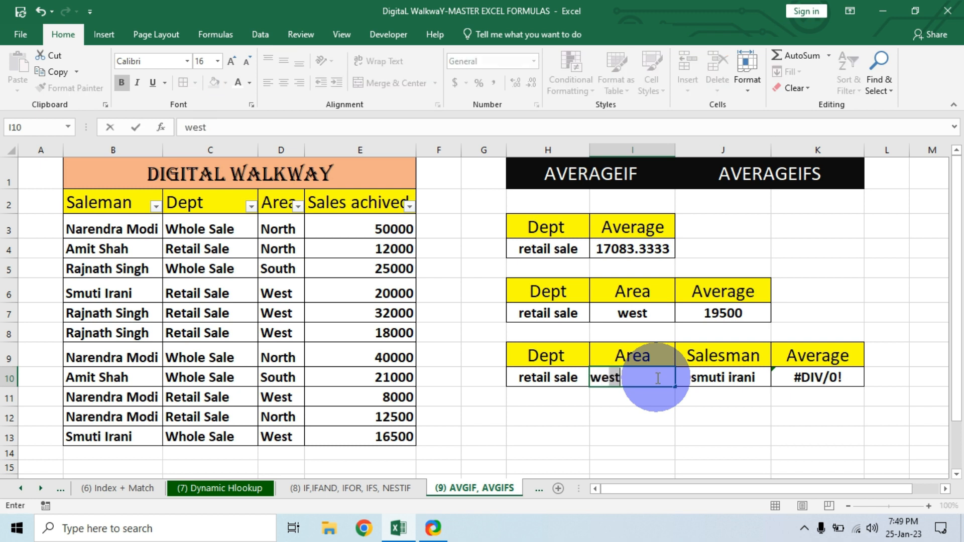
pyautogui.press('Tab')
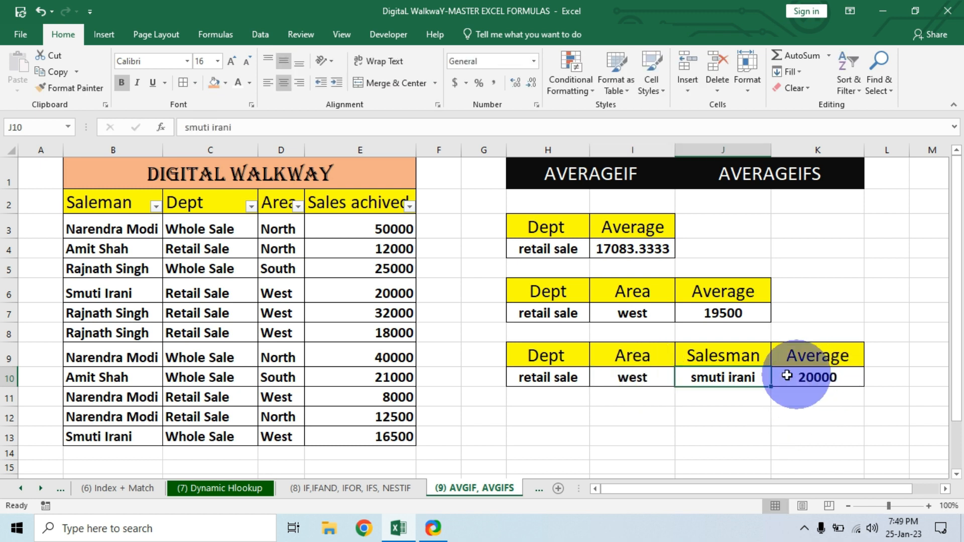
pyautogui.click(835, 378)
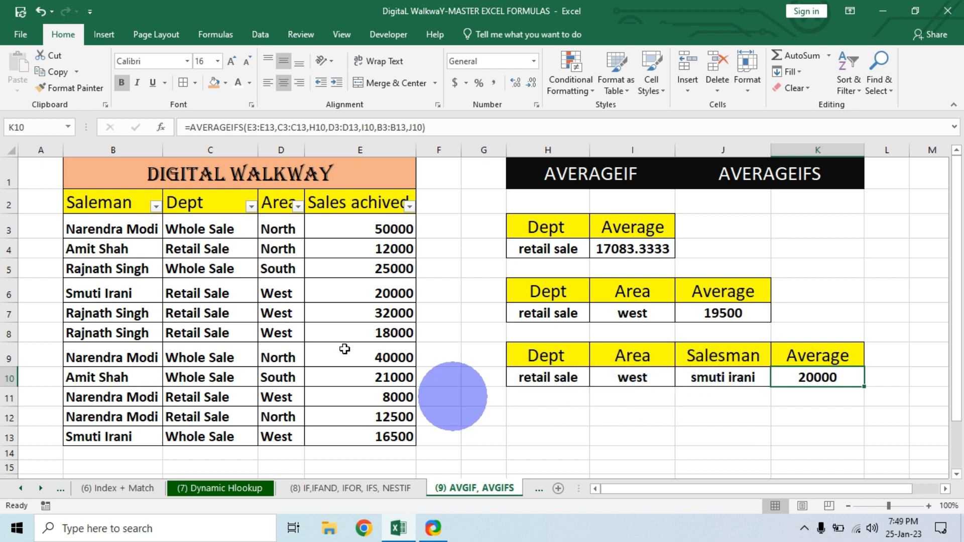
# Filter the Dept column to Retail Sale and the Area column to West.
pyautogui.click(251, 207)
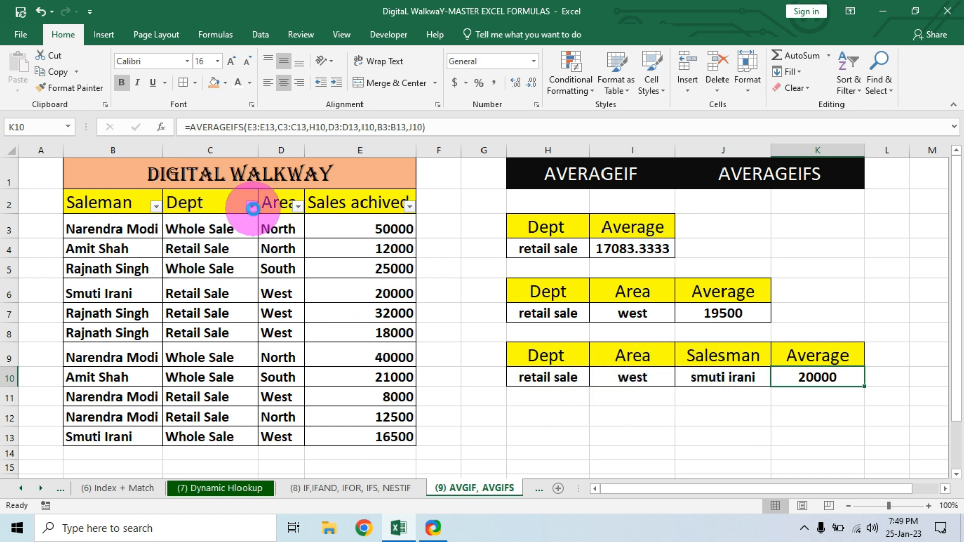
pyautogui.click(110, 367)
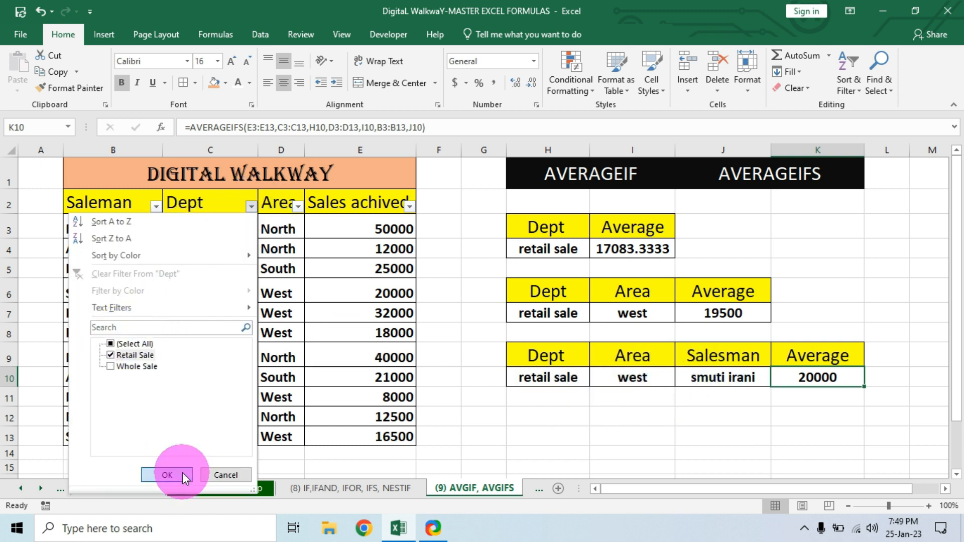
pyautogui.click(183, 475)
pyautogui.click(298, 206)
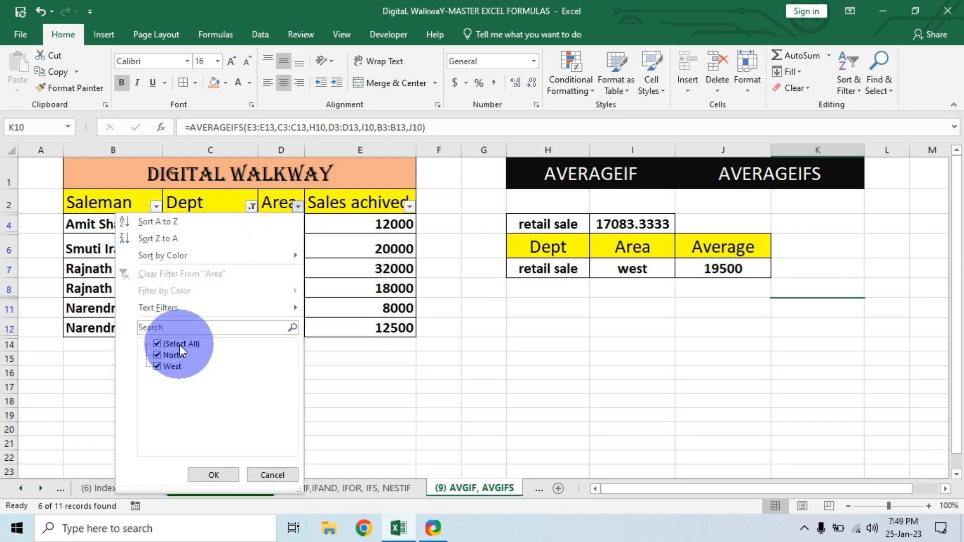
pyautogui.click(171, 367)
pyautogui.click(227, 476)
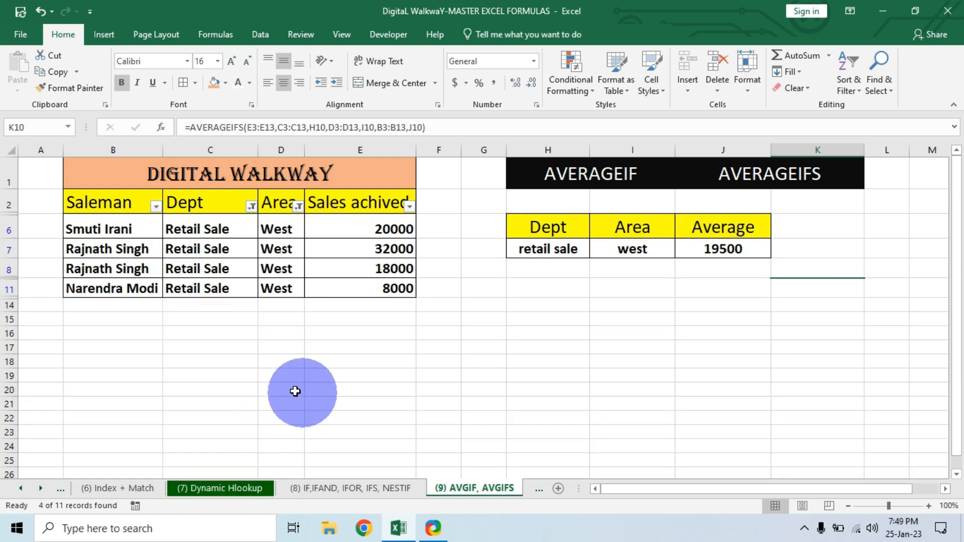
# Filter the Saleman column to Smuti Irani and select the remaining sales amount in E6.
pyautogui.click(156, 207)
pyautogui.click(54, 378)
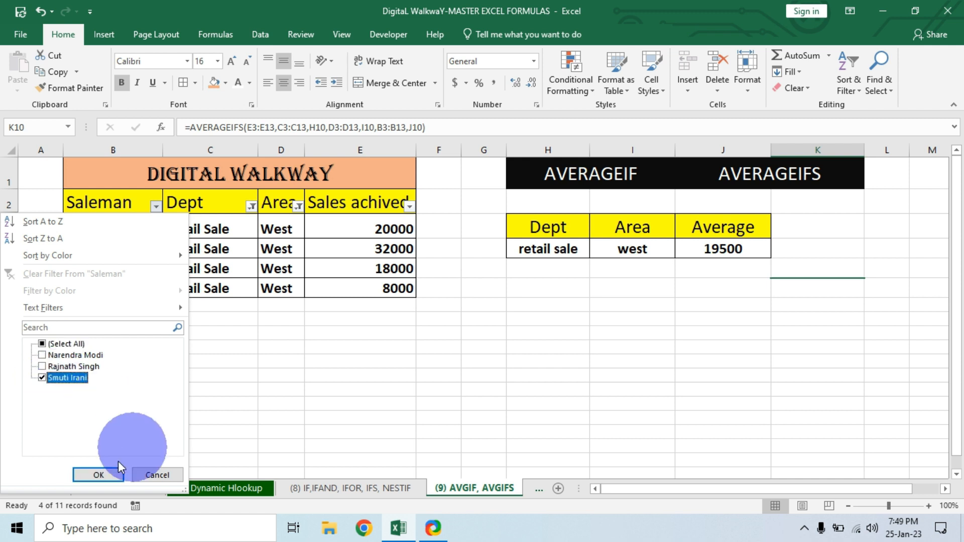
pyautogui.click(96, 475)
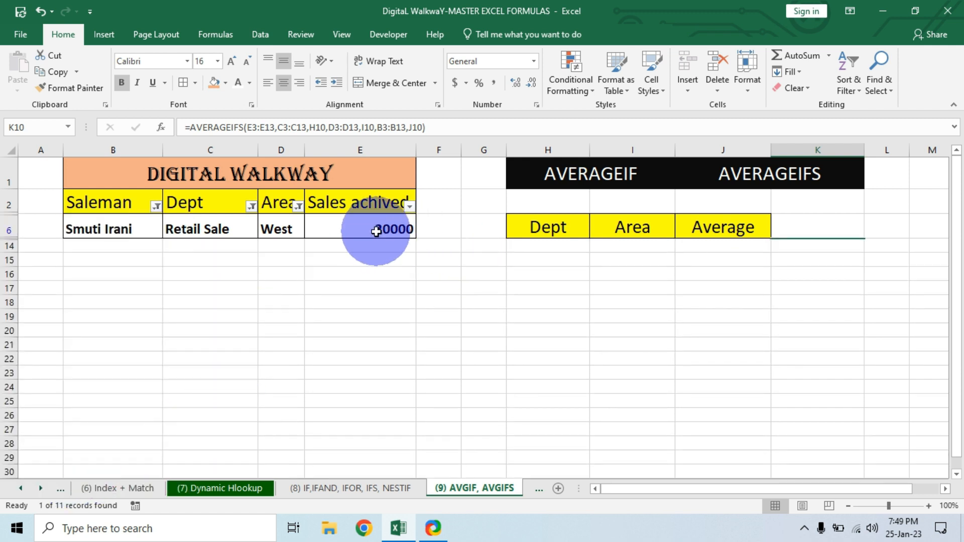
pyautogui.click(346, 230)
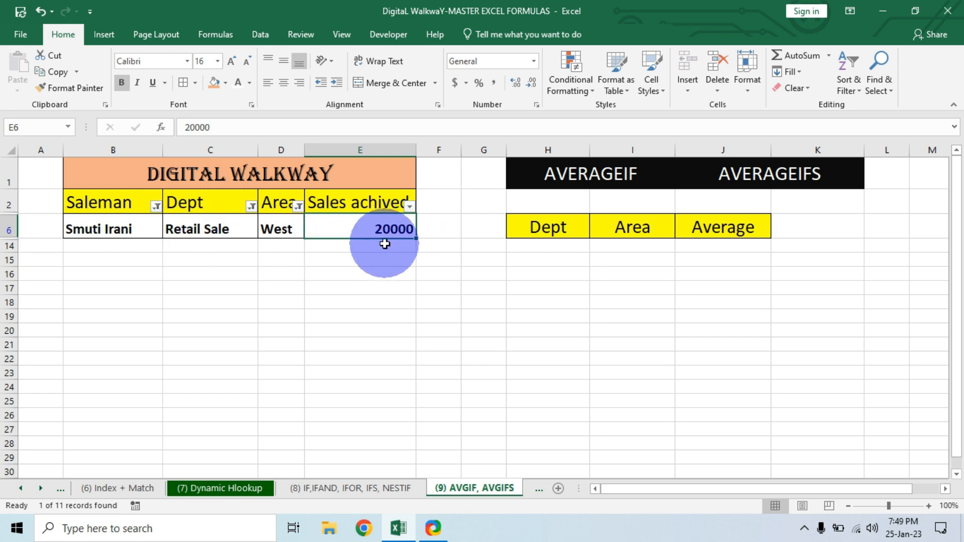
# Remove the filters from the Saleman, Dept and Area columns to show all records again.
pyautogui.click(156, 205)
pyautogui.click(42, 344)
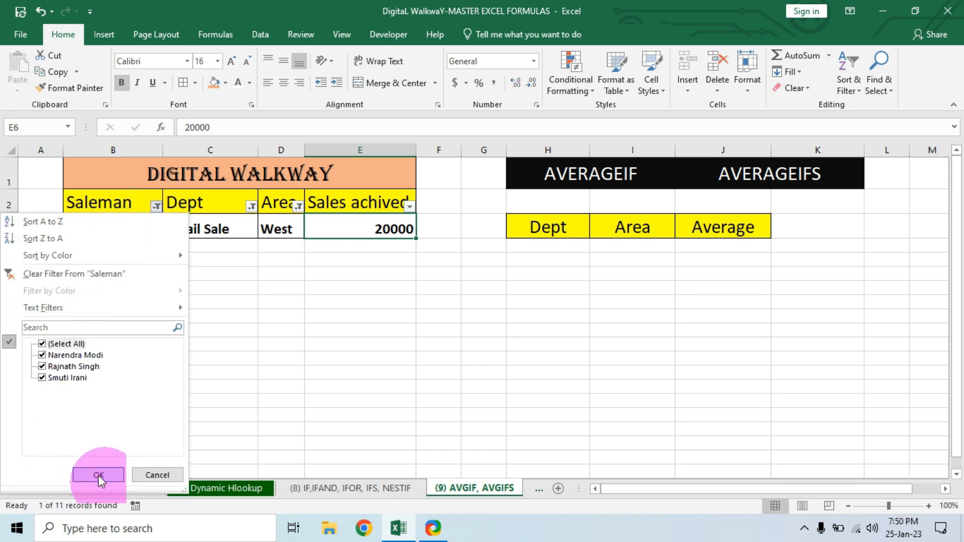
pyautogui.click(99, 475)
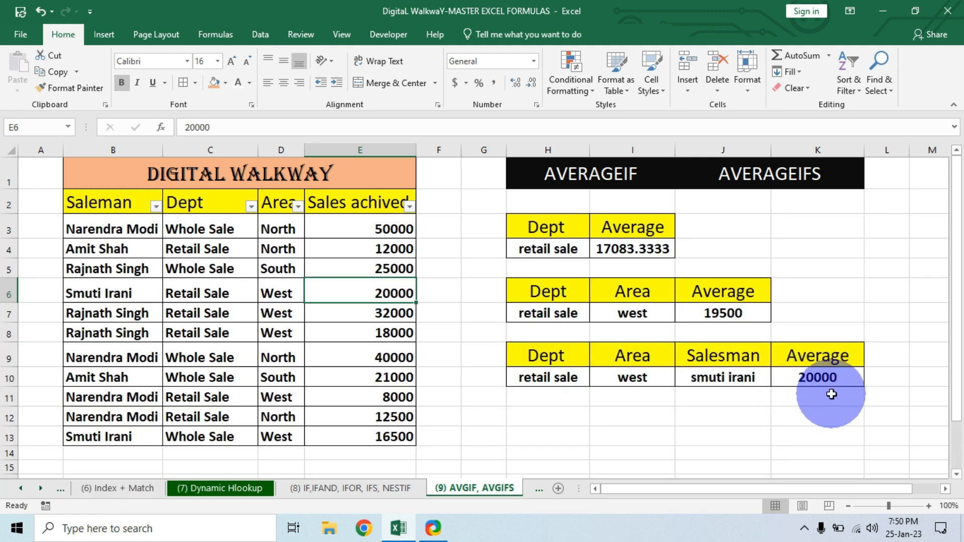
# Change the department criterion in H10 to "whole sale".
pyautogui.click(559, 379)
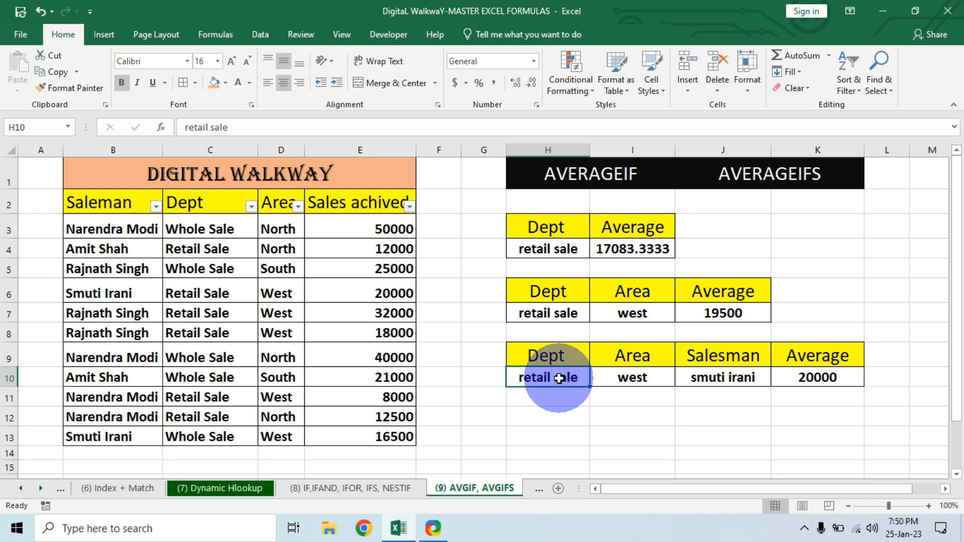
pyautogui.write('wh')
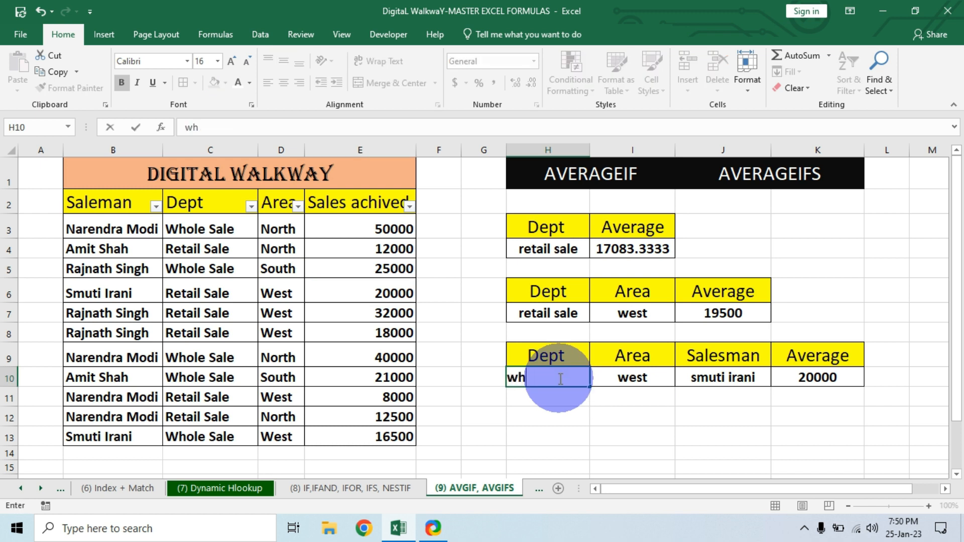
pyautogui.write('ole sale')
pyautogui.press('Tab')
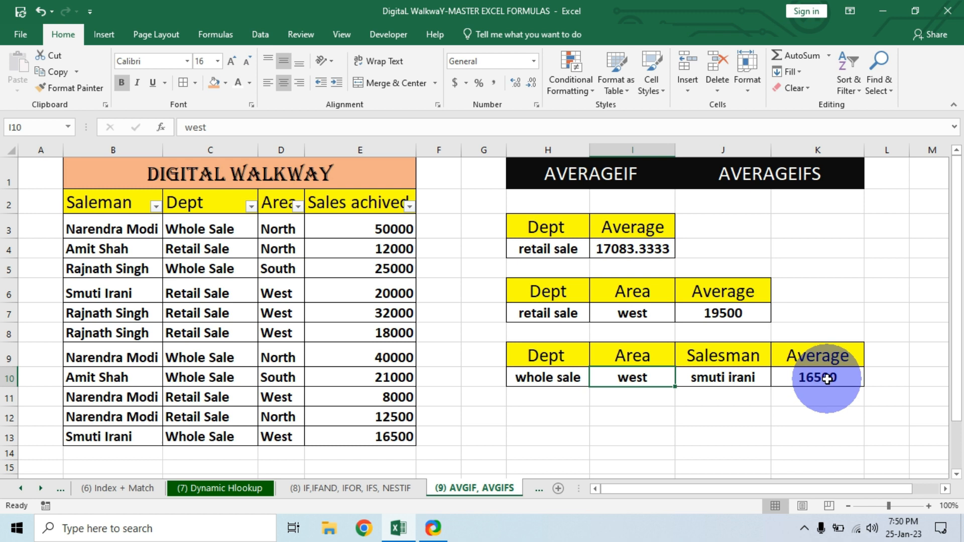
# Review the department, area and salesman criteria in H10:J10 together with the resulting average in K10.
pyautogui.click(545, 378)
pyautogui.click(633, 378)
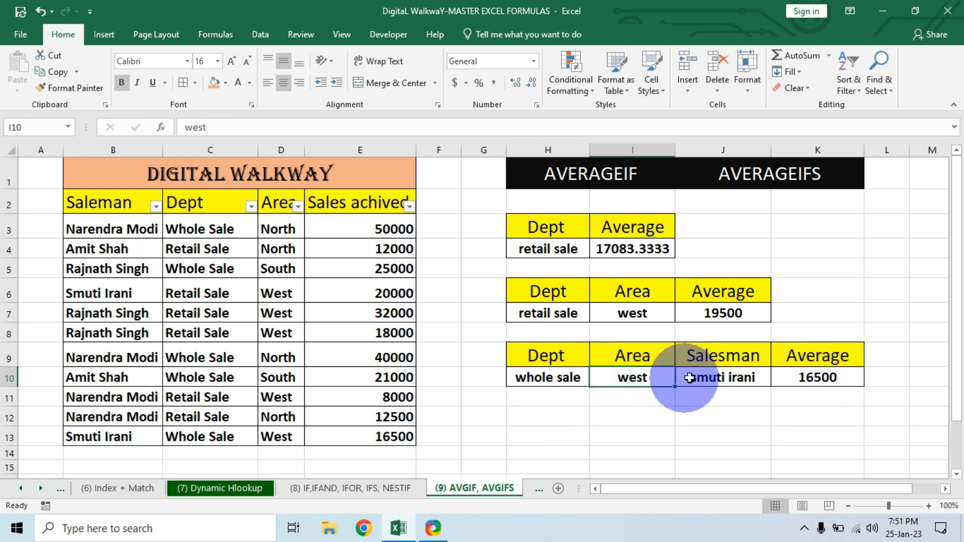
pyautogui.click(690, 378)
pyautogui.click(568, 378)
pyautogui.click(633, 378)
pyautogui.click(718, 378)
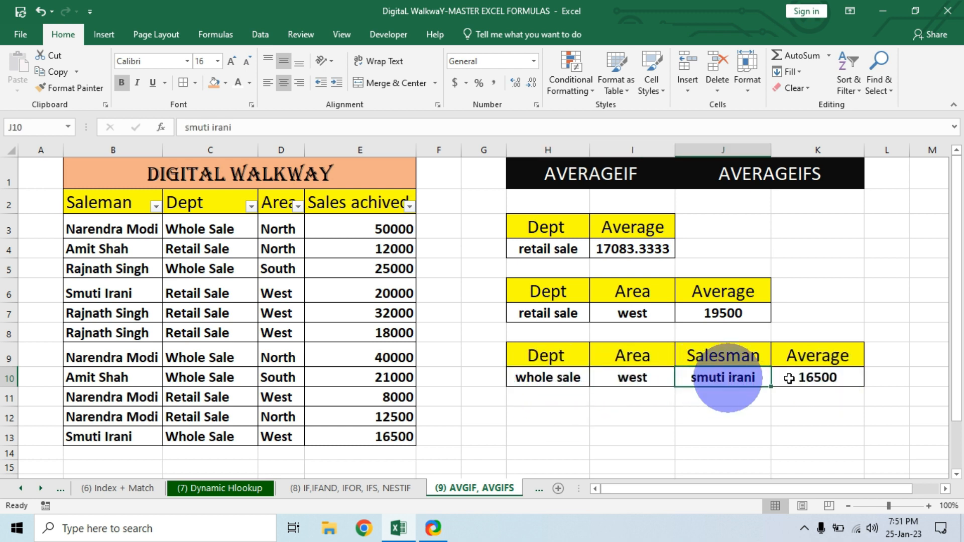
pyautogui.click(833, 379)
pyautogui.click(550, 376)
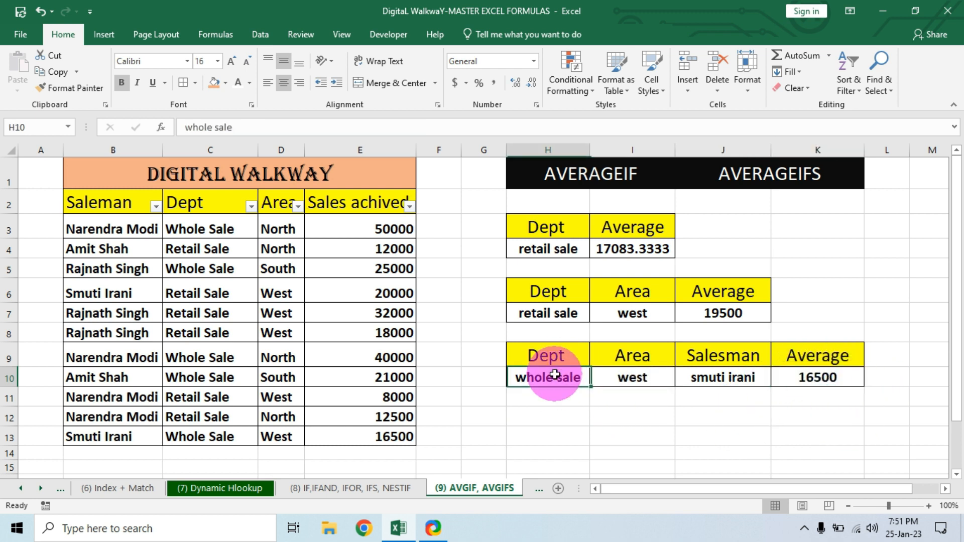
pyautogui.click(632, 378)
pyautogui.click(728, 378)
pyautogui.click(632, 377)
pyautogui.click(555, 374)
pyautogui.click(832, 377)
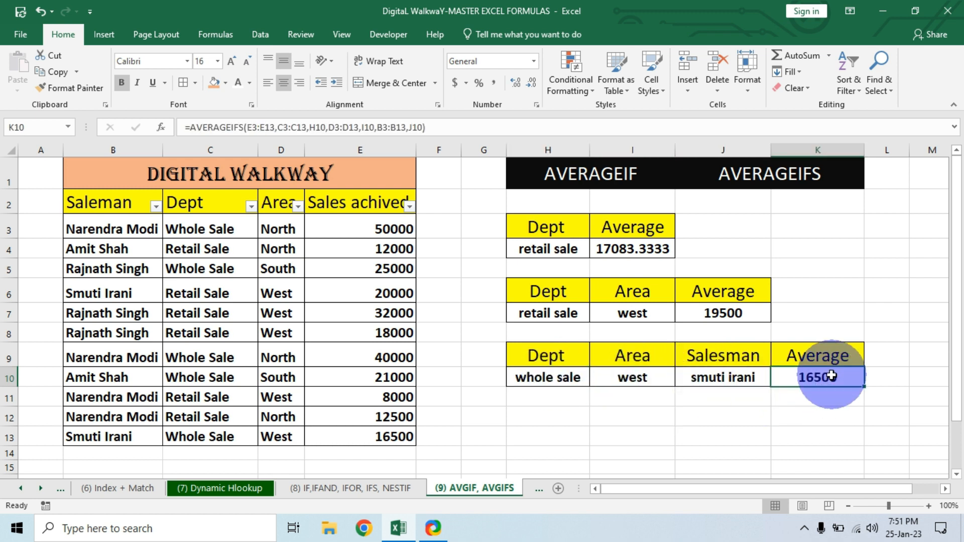